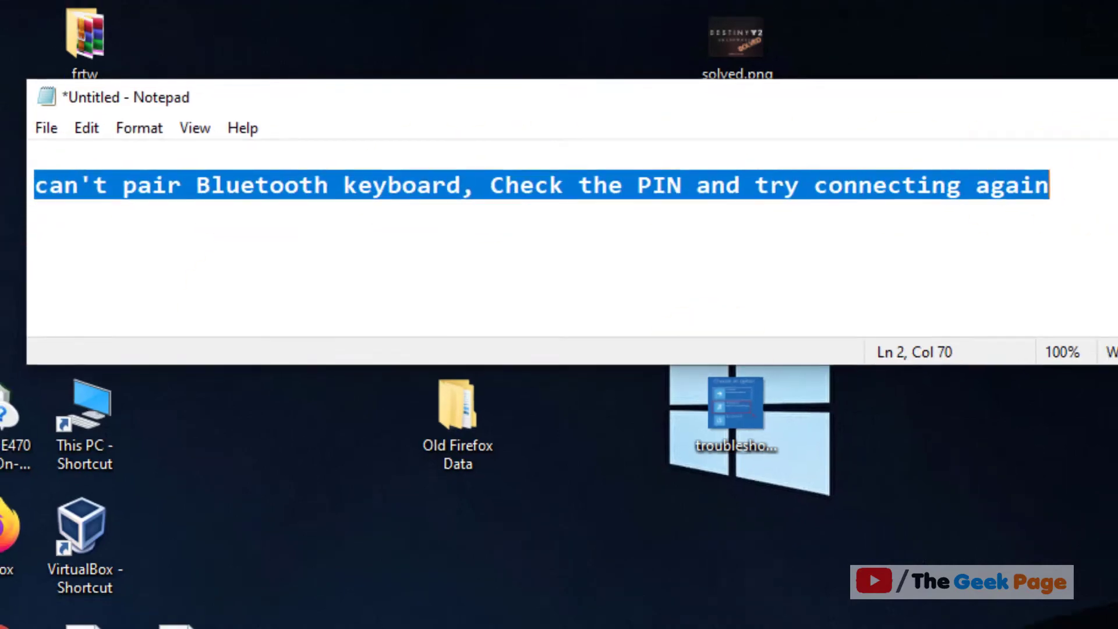
Step: Minimize the Notepad note about the Bluetooth keyboard pairing error
click(894, 157)
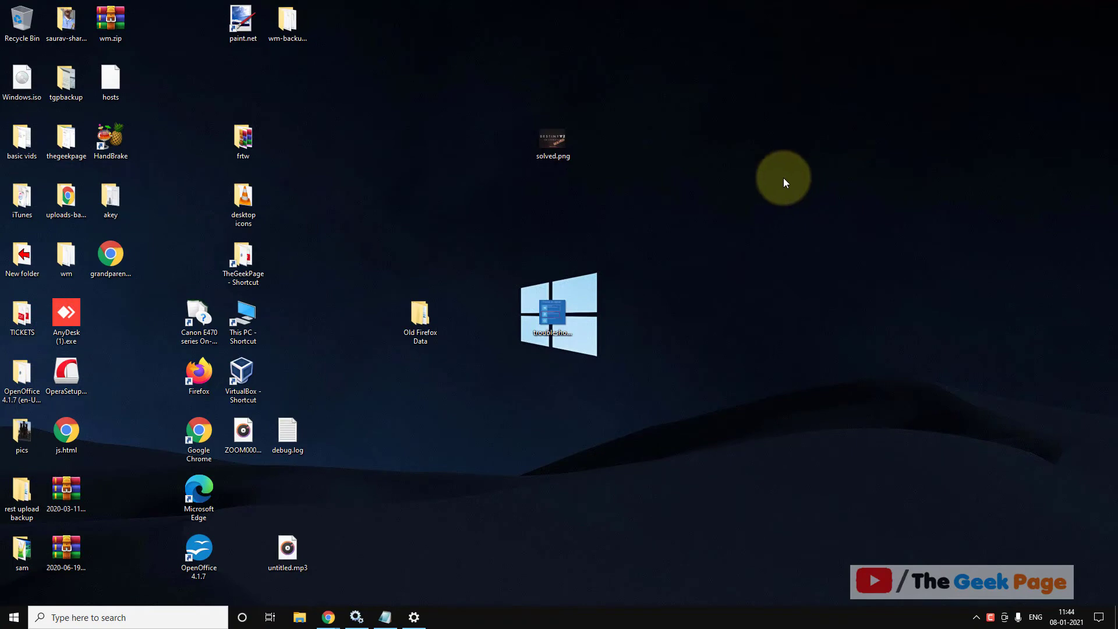
Step: Run devicepairingwizard from the Run dialog to bring up the Add a device wizard
key(ctrl+super+o)
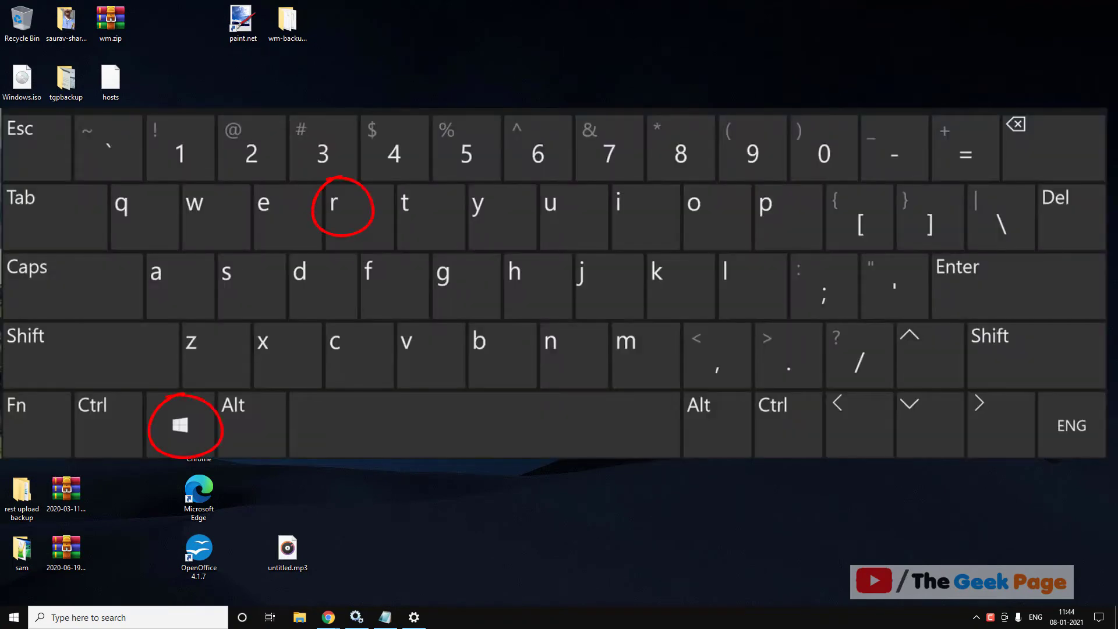
key(super+r)
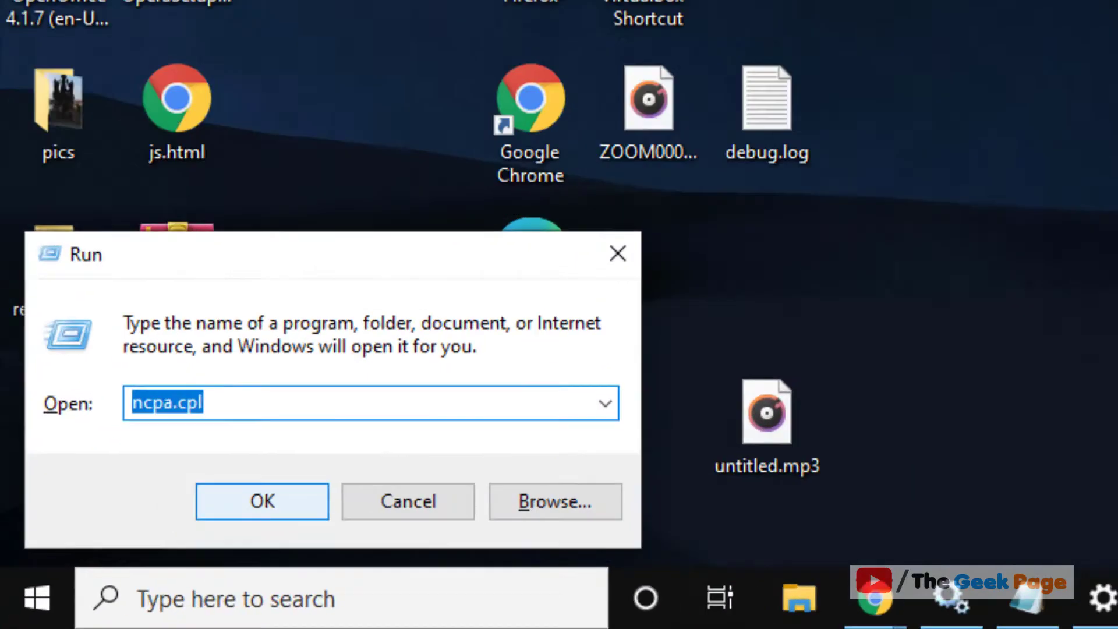
text(devicepairingwizard)
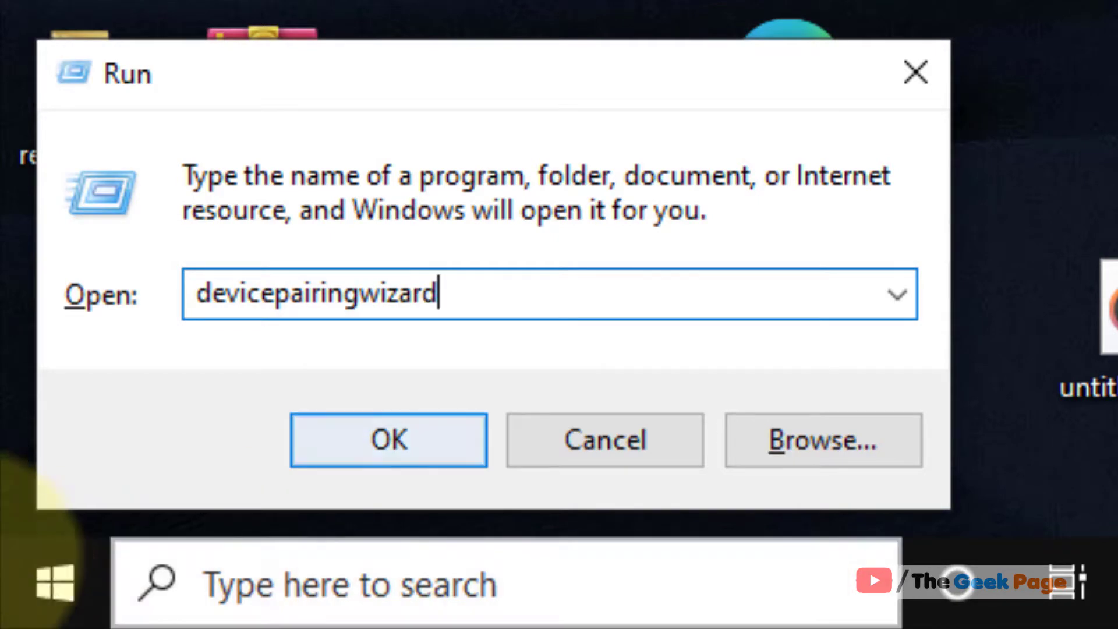
click(401, 444)
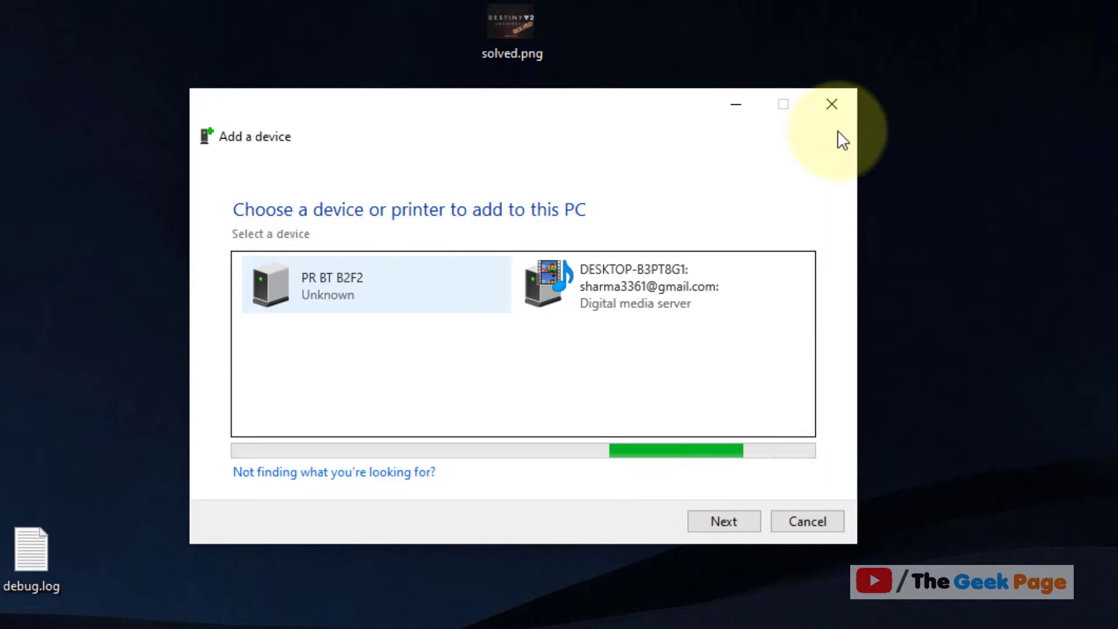
Step: Close the Add a device wizard after its scan, without adding a device
click(840, 107)
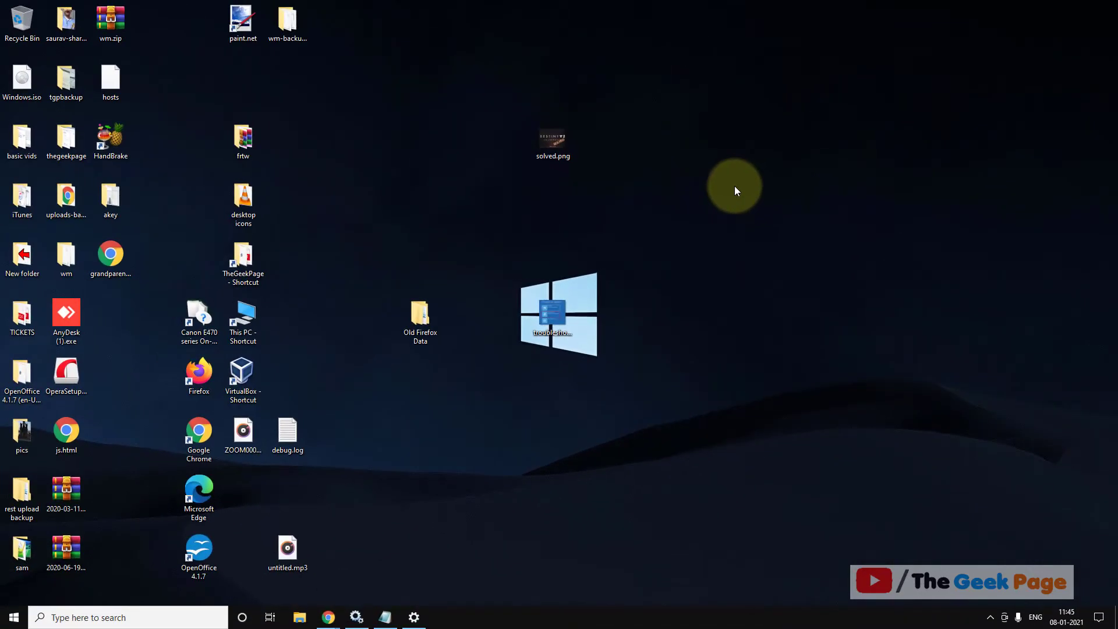
Step: Search for regedit and launch Registry Editor from the results
click(188, 615)
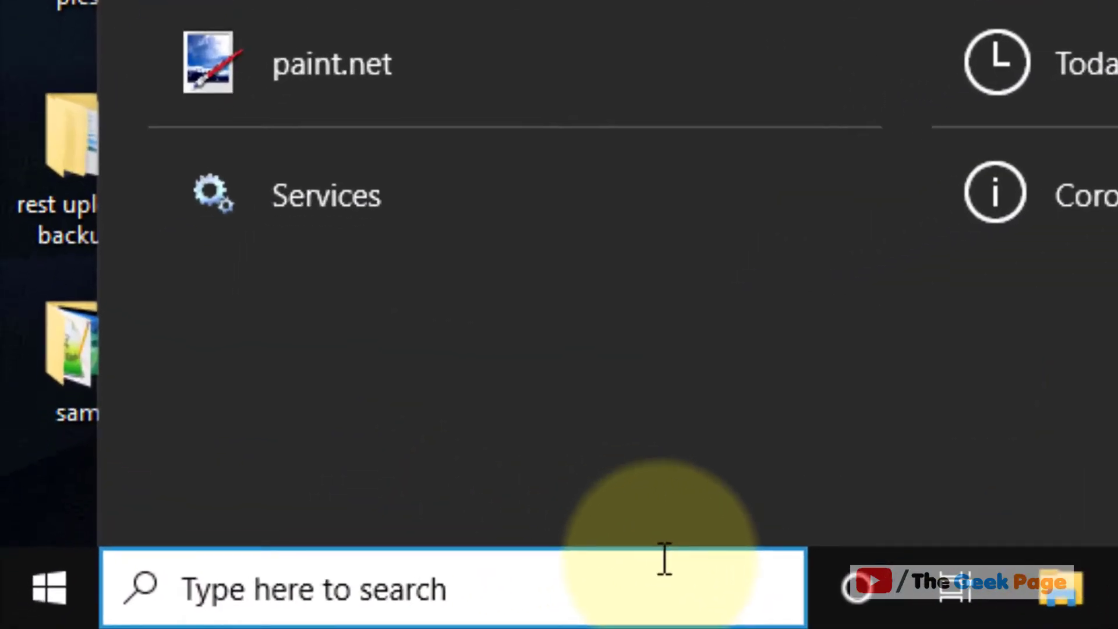
text(r)
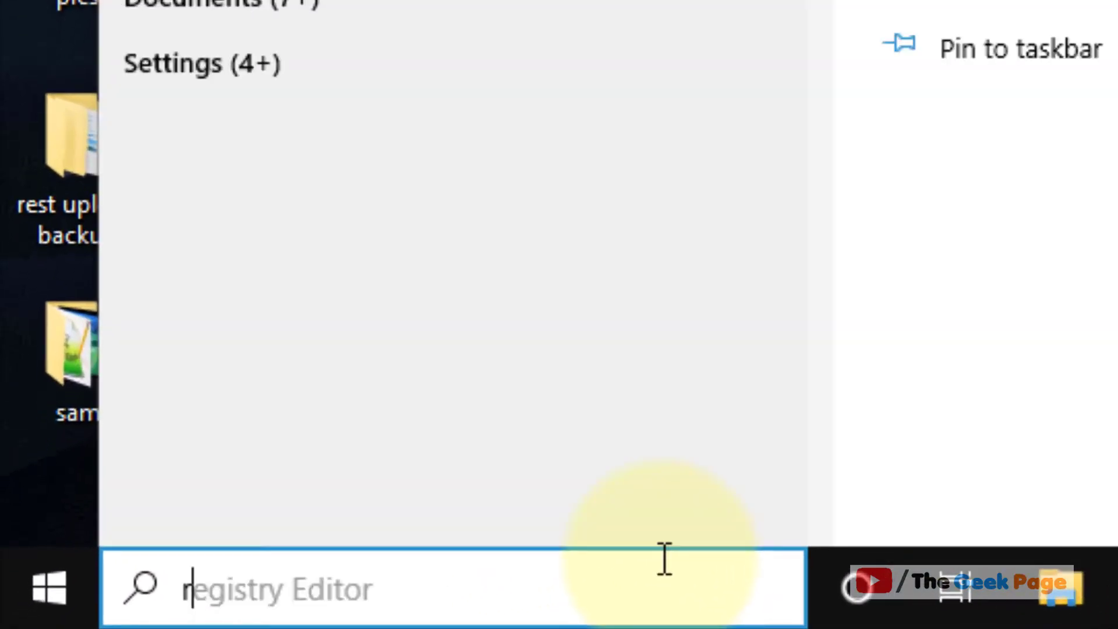
text(ege)
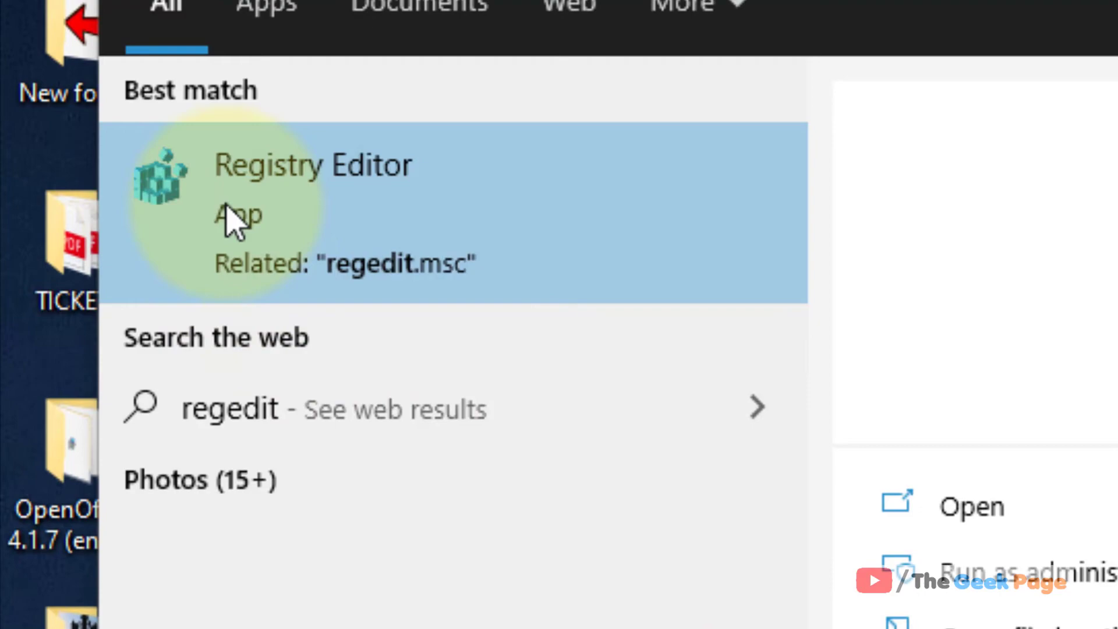
click(322, 204)
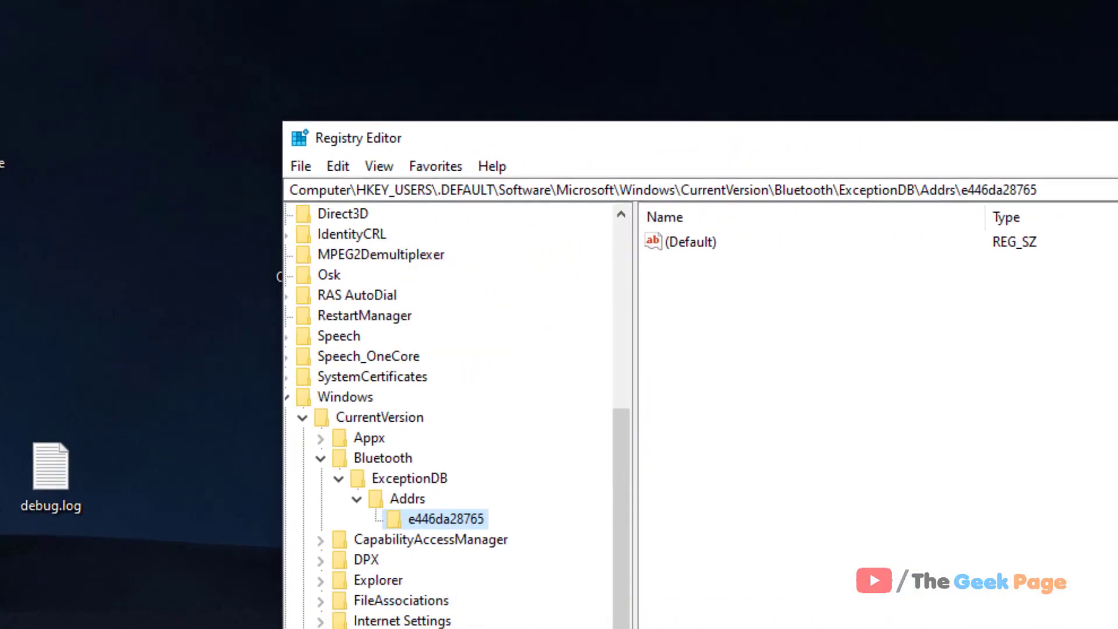
Step: Bring Notepad to the front and enlarge it so the registry path fits
key(alt+Tab)
click(56, 118)
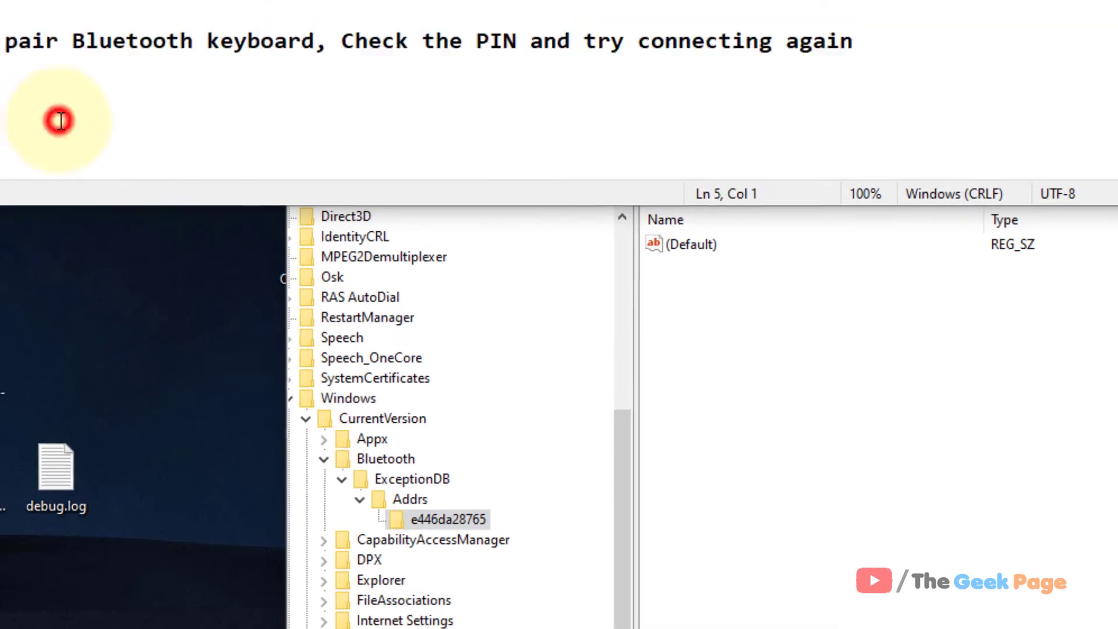
scroll(56, 118, down, 3)
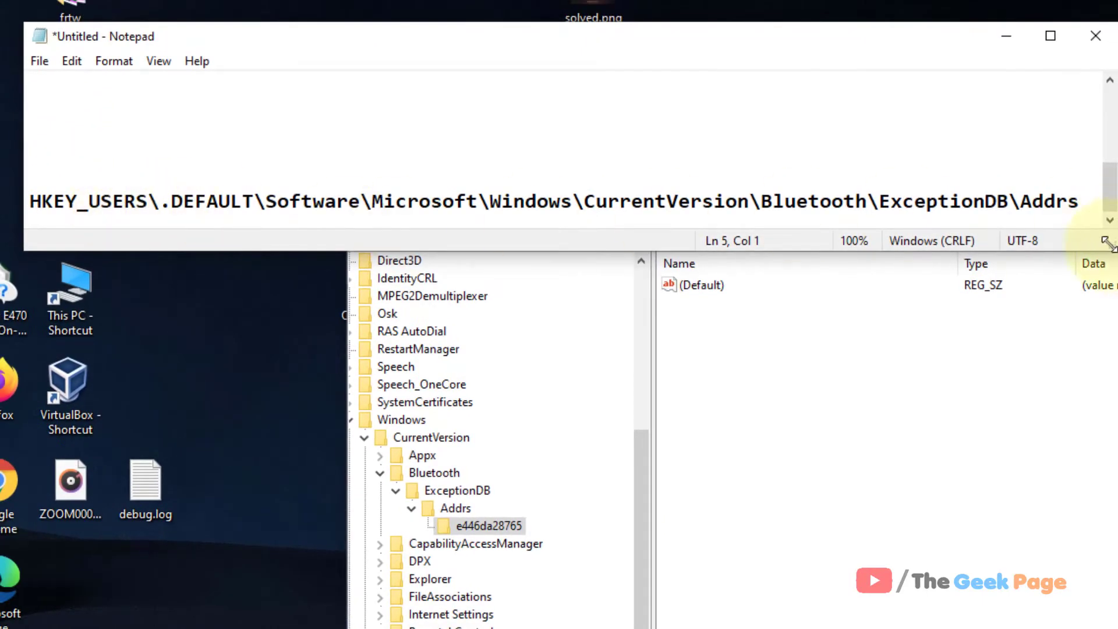
drag(1106, 244, 1115, 325)
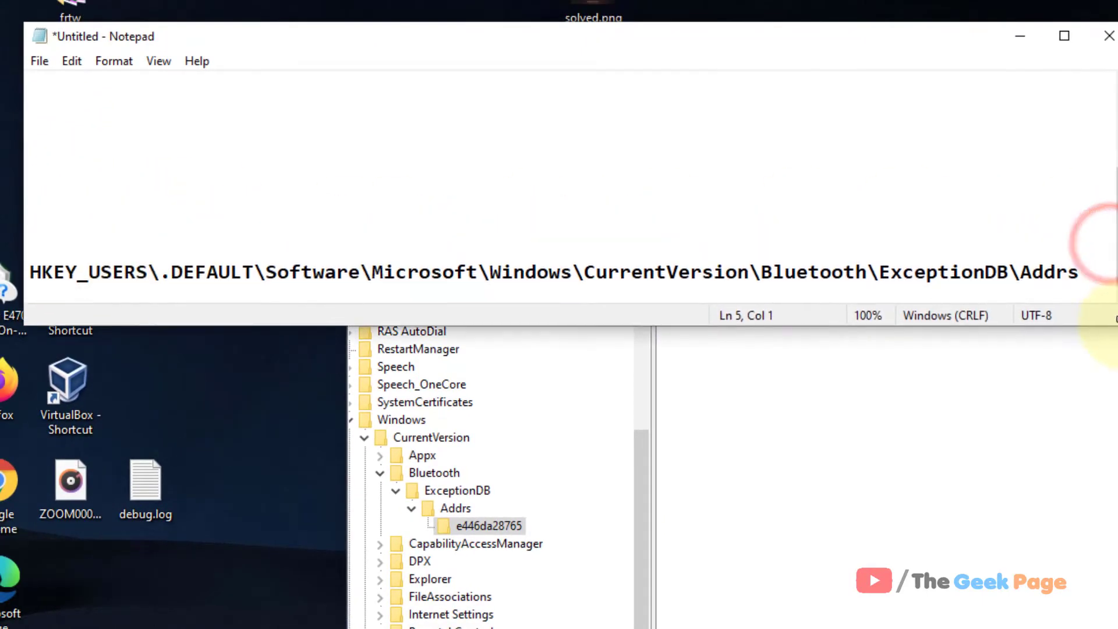
Step: Walk through the HKEY_USERS\.DEFAULT\...\Bluetooth\ExceptionDB\Addrs path part by part
double_click(74, 297)
drag(158, 296, 360, 297)
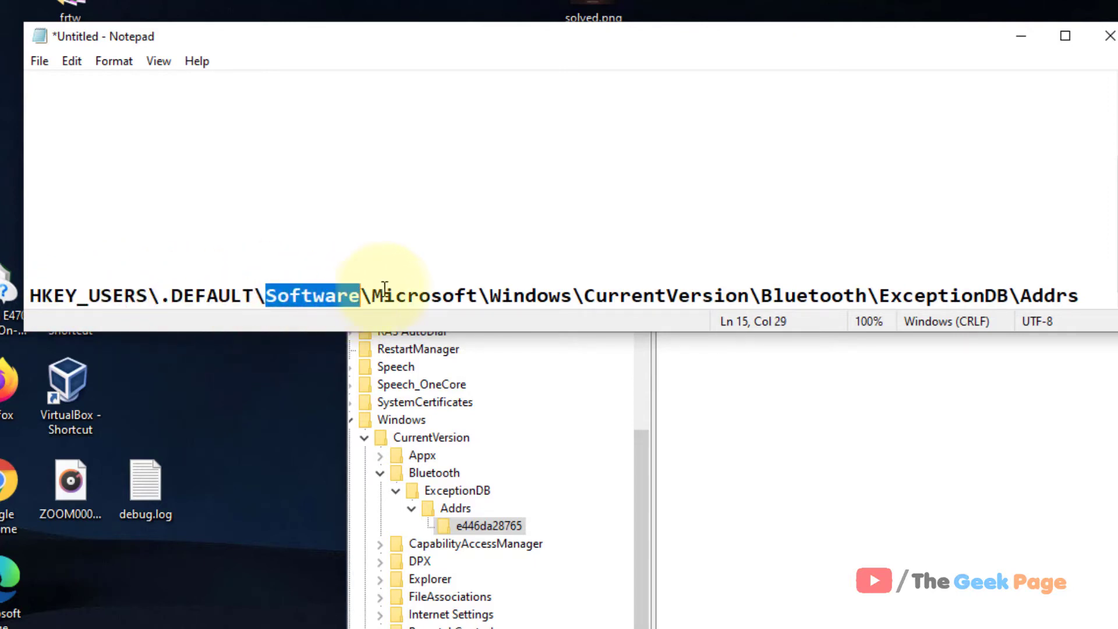
double_click(386, 296)
double_click(555, 295)
double_click(653, 297)
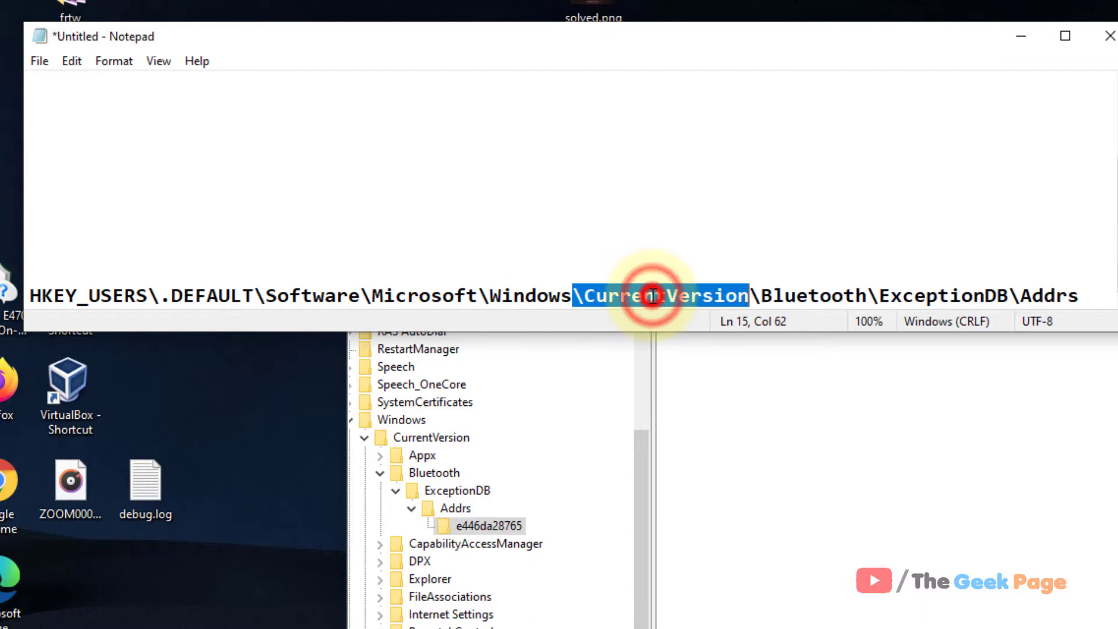
double_click(816, 297)
double_click(924, 297)
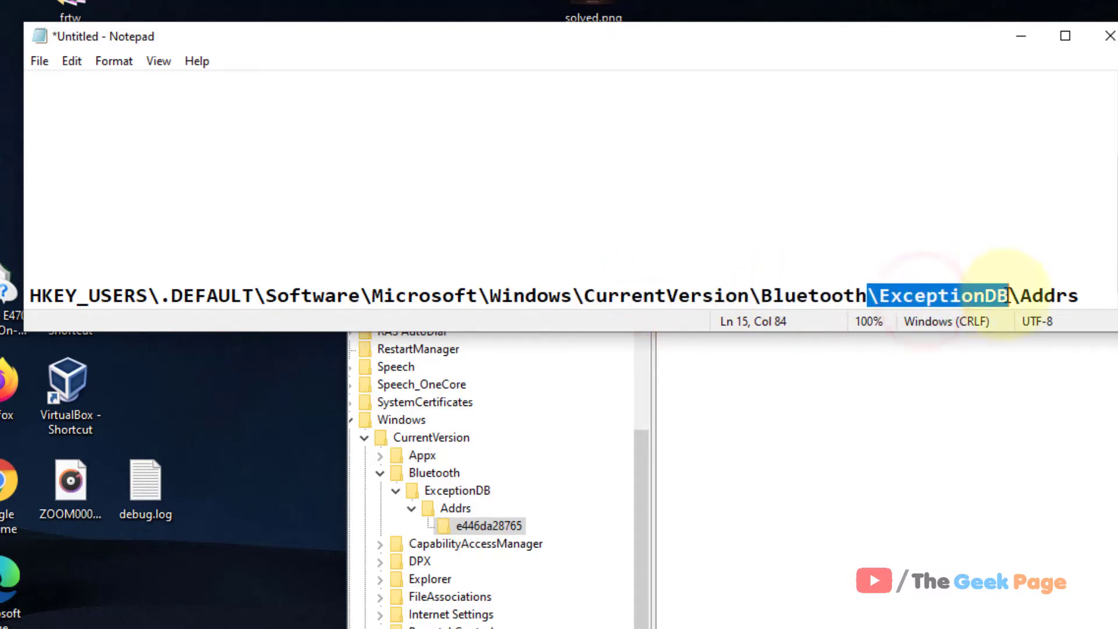
click(964, 296)
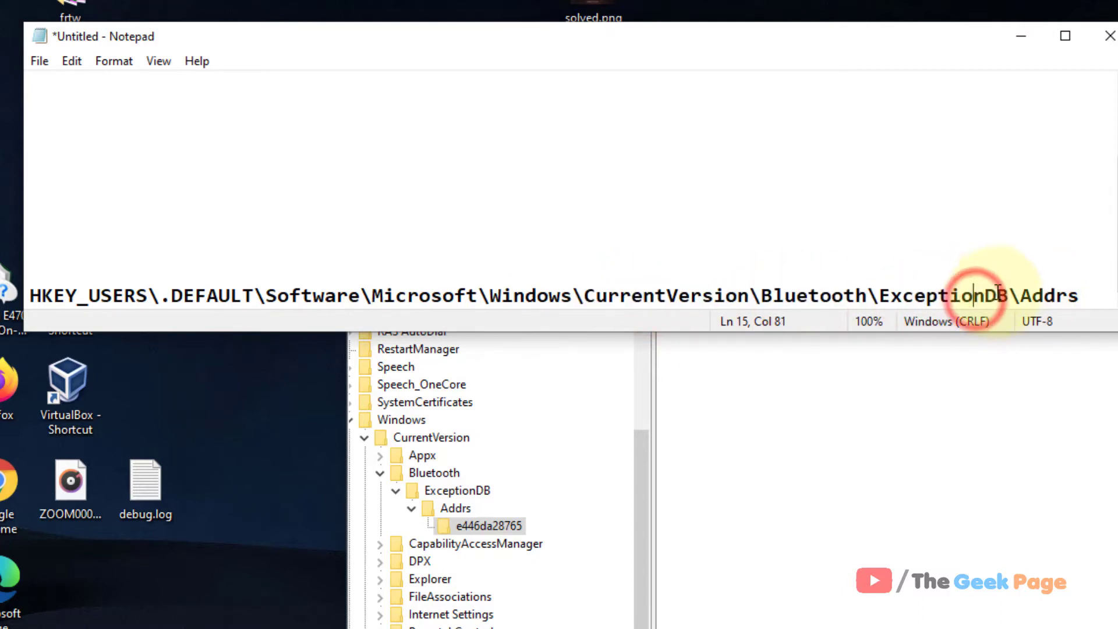
drag(1010, 295, 28, 296)
click(993, 296)
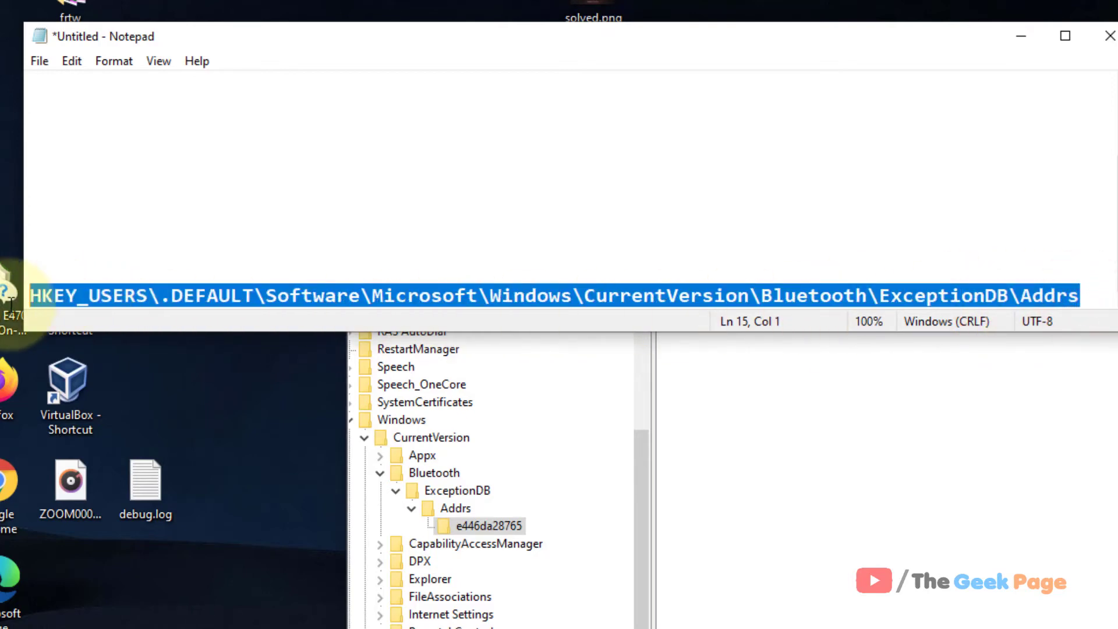
Step: Copy the full registry path and minimize Notepad
right_click(90, 297)
click(131, 361)
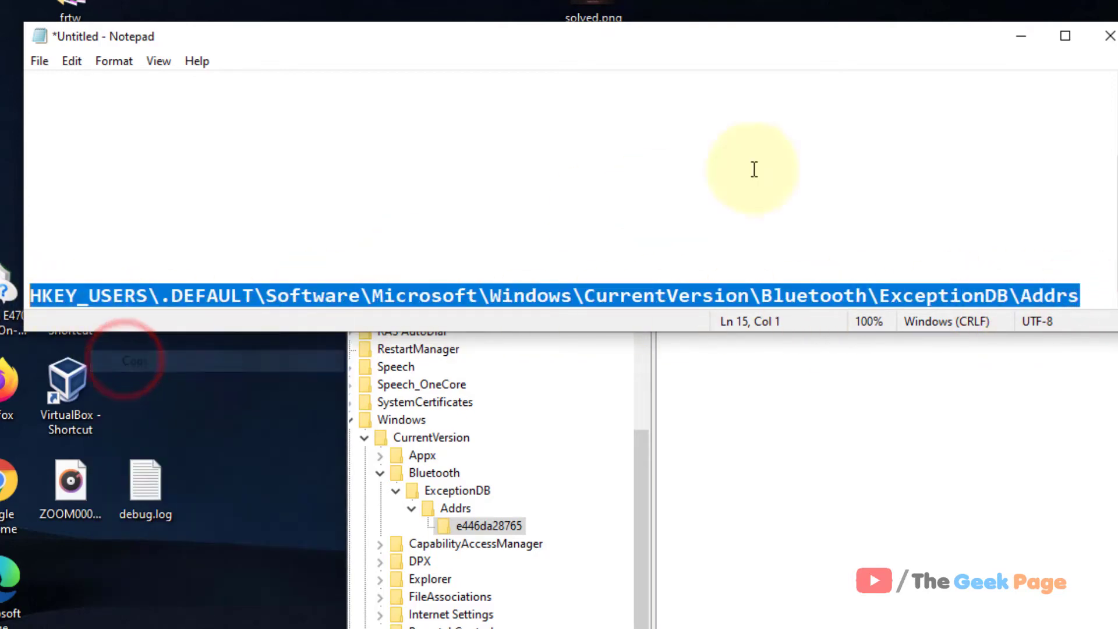
click(1021, 37)
Step: Paste the copied ExceptionDB\Addrs path into the address bar and go there
drag(411, 239, 1006, 239)
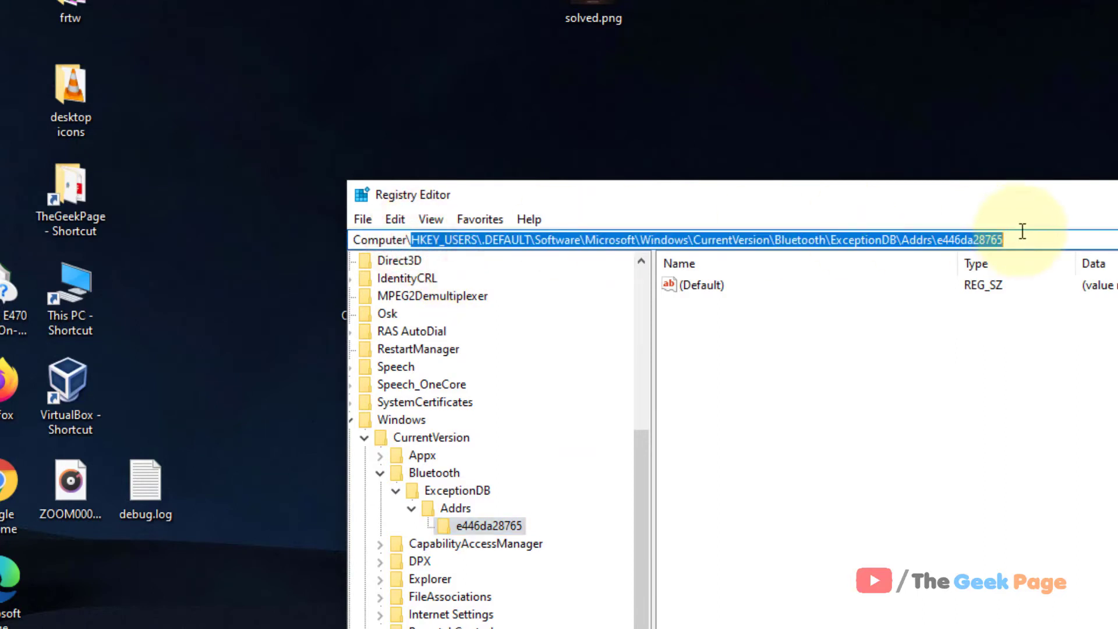
right_click(877, 242)
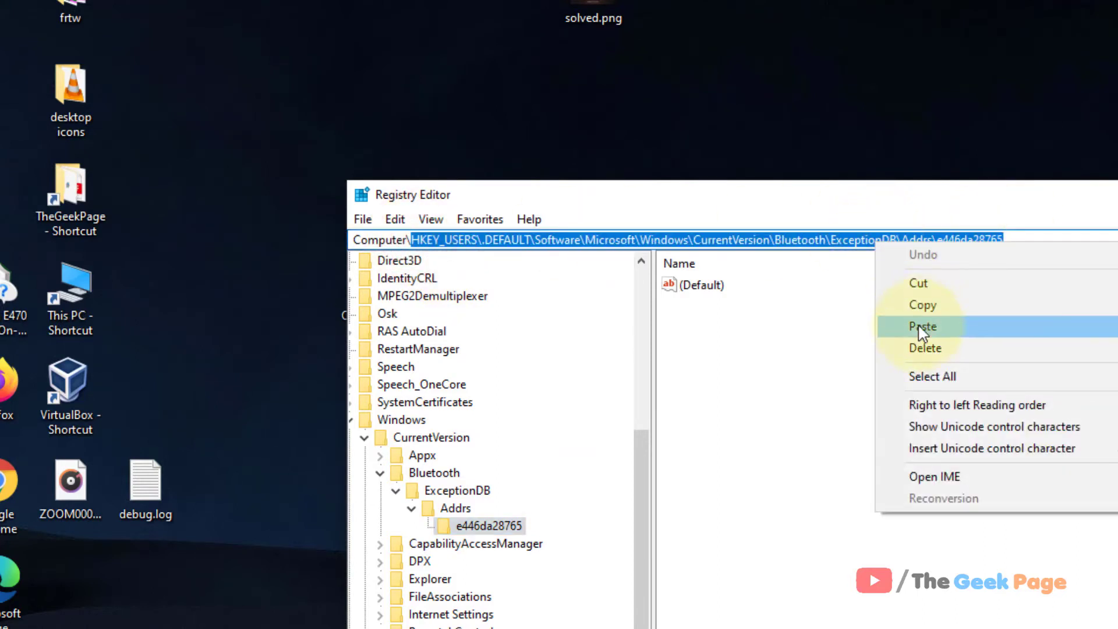
click(920, 328)
key(Return)
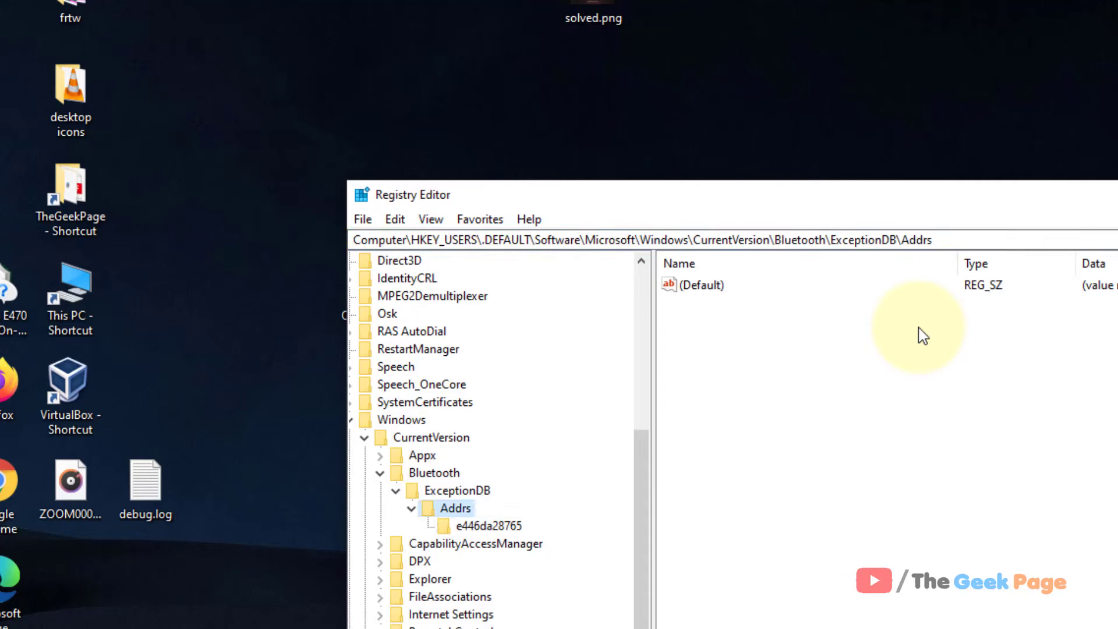
Step: Delete the e446da28765 subkey under Addrs and confirm the deletion
click(458, 510)
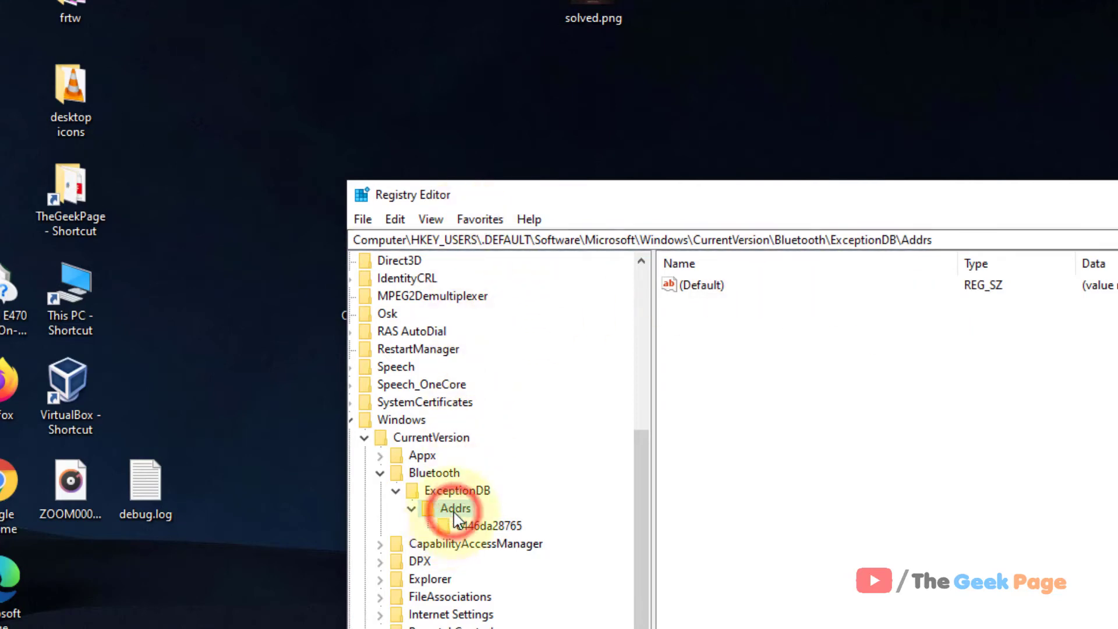
click(478, 528)
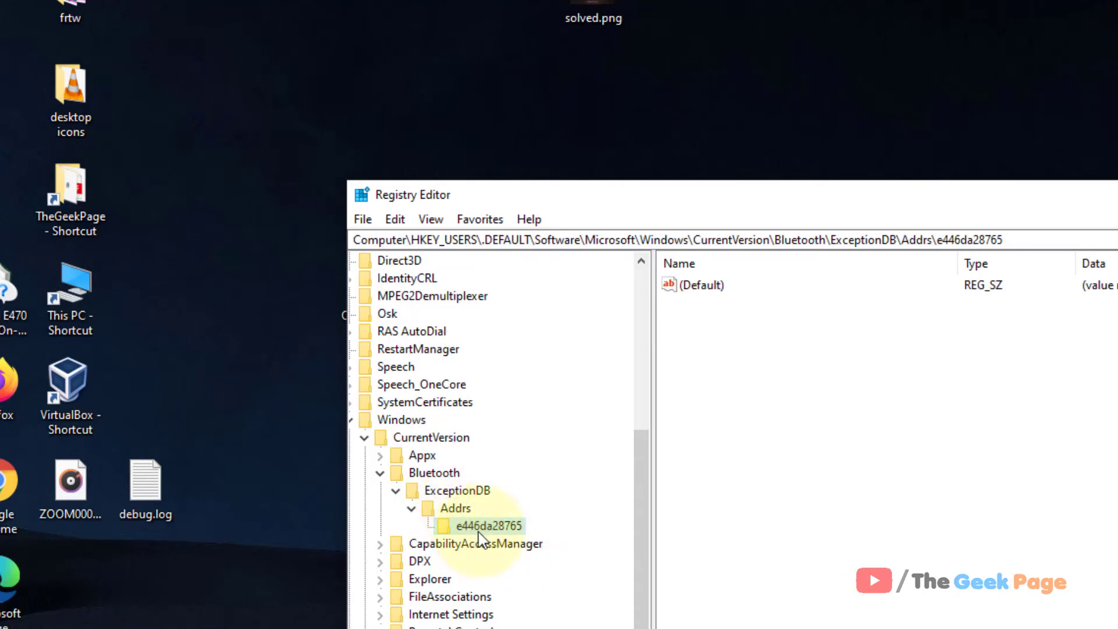
click(464, 510)
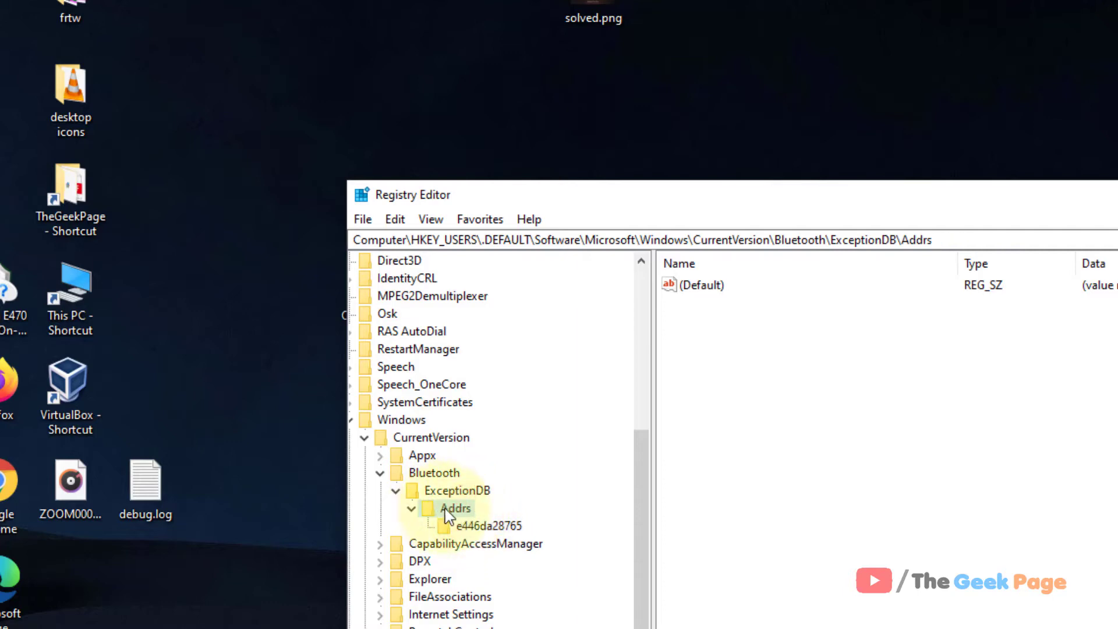
click(478, 527)
right_click(479, 527)
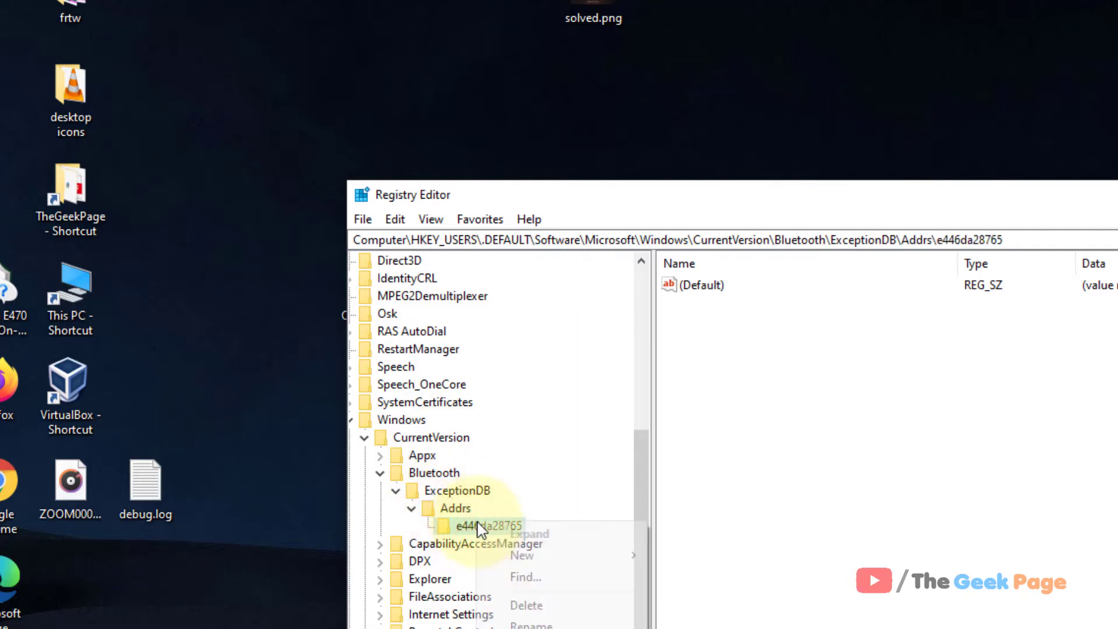
click(516, 605)
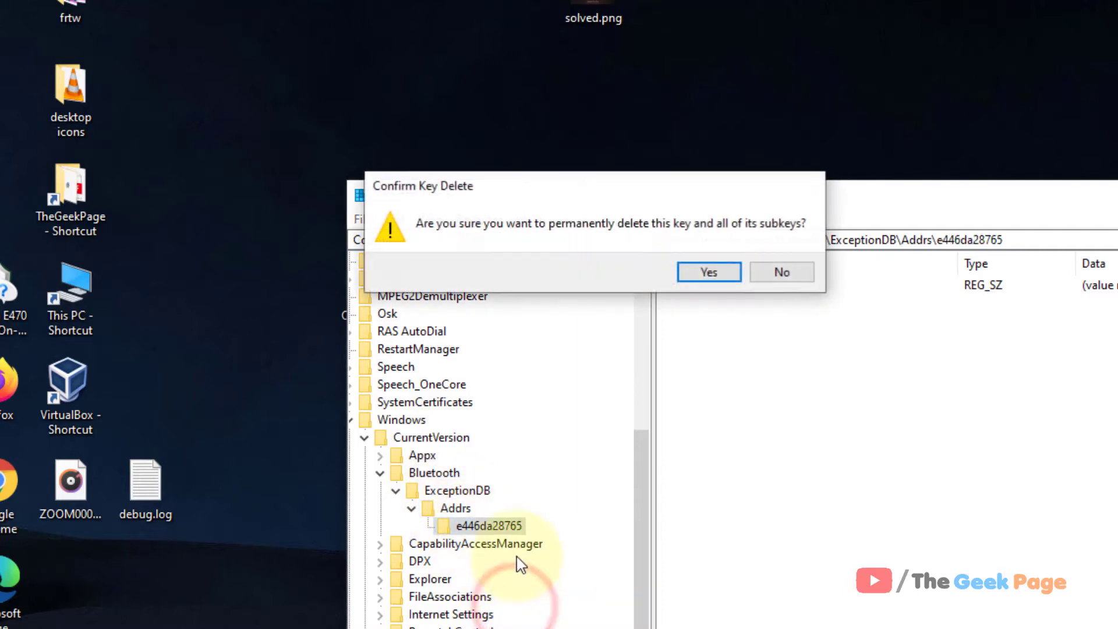
click(715, 271)
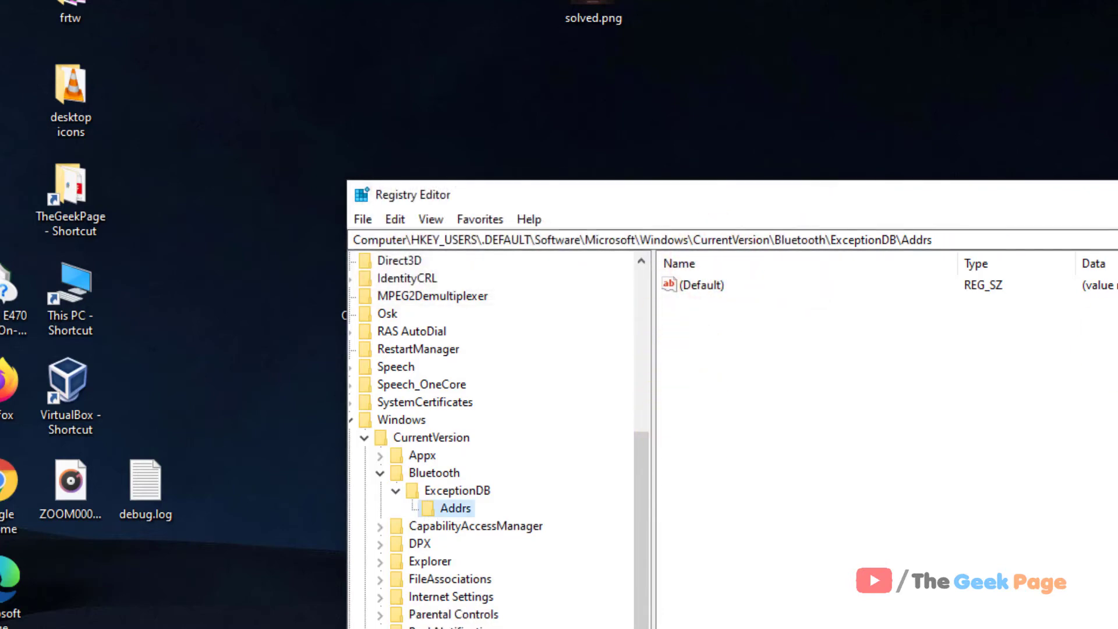
Step: Show the desktop and open Windows Settings to Update & Security
key(super+d)
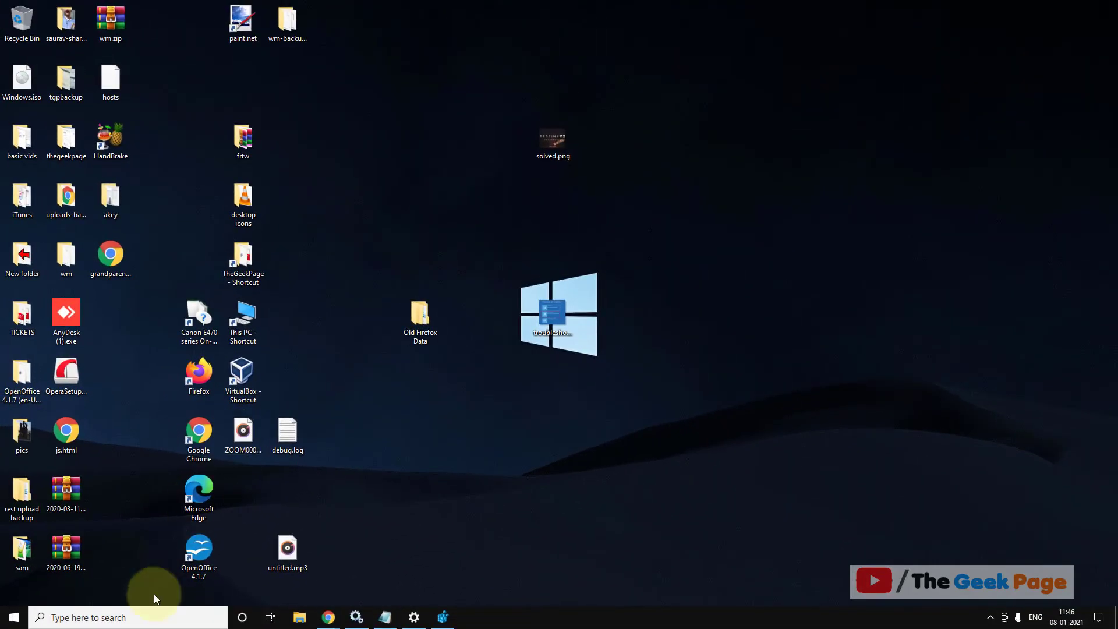
click(1, 621)
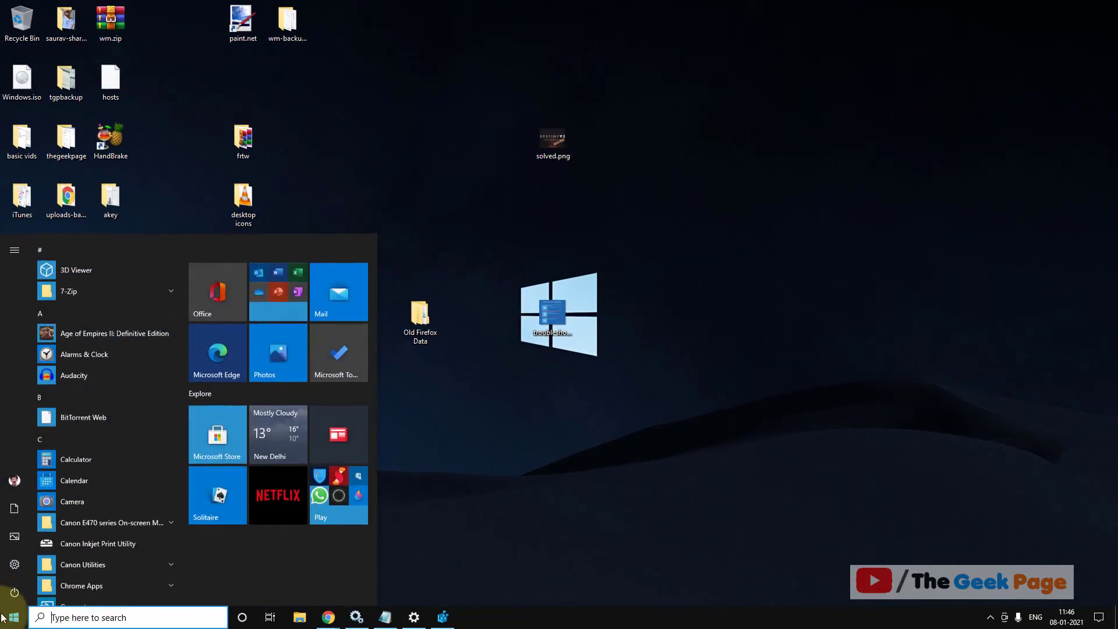
click(14, 565)
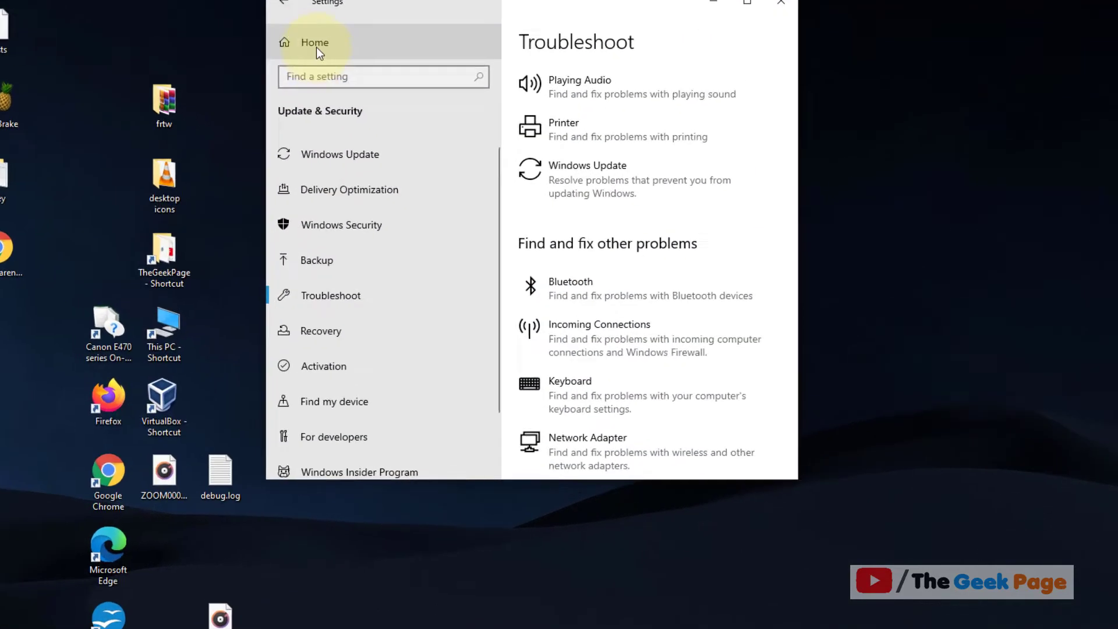
click(317, 47)
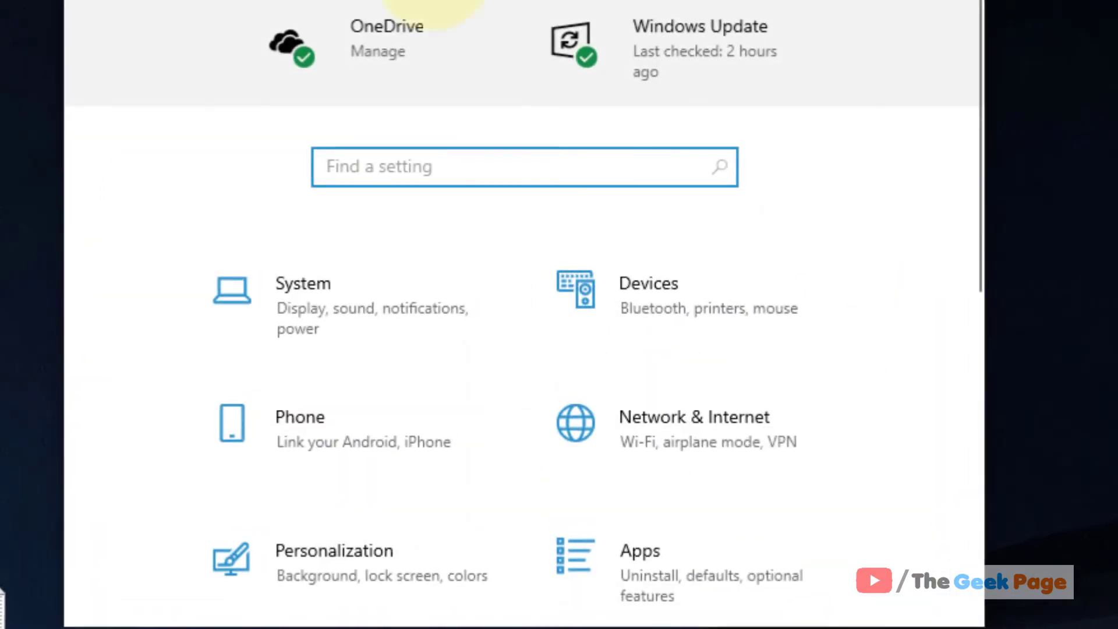
scroll(666, 351, down, 3)
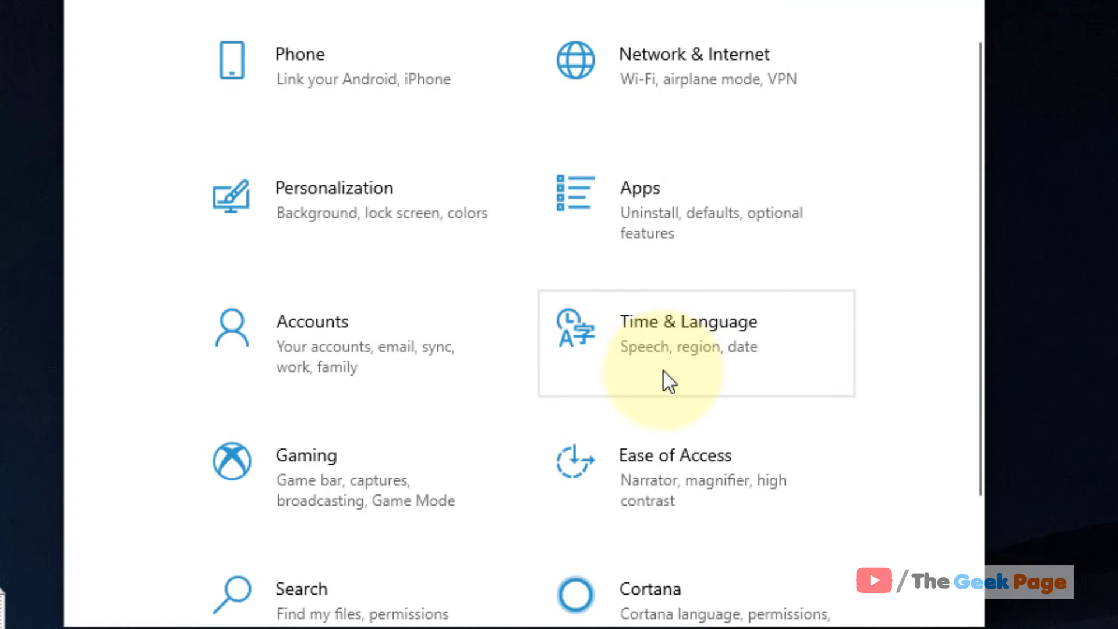
scroll(670, 384, down, 3)
click(690, 533)
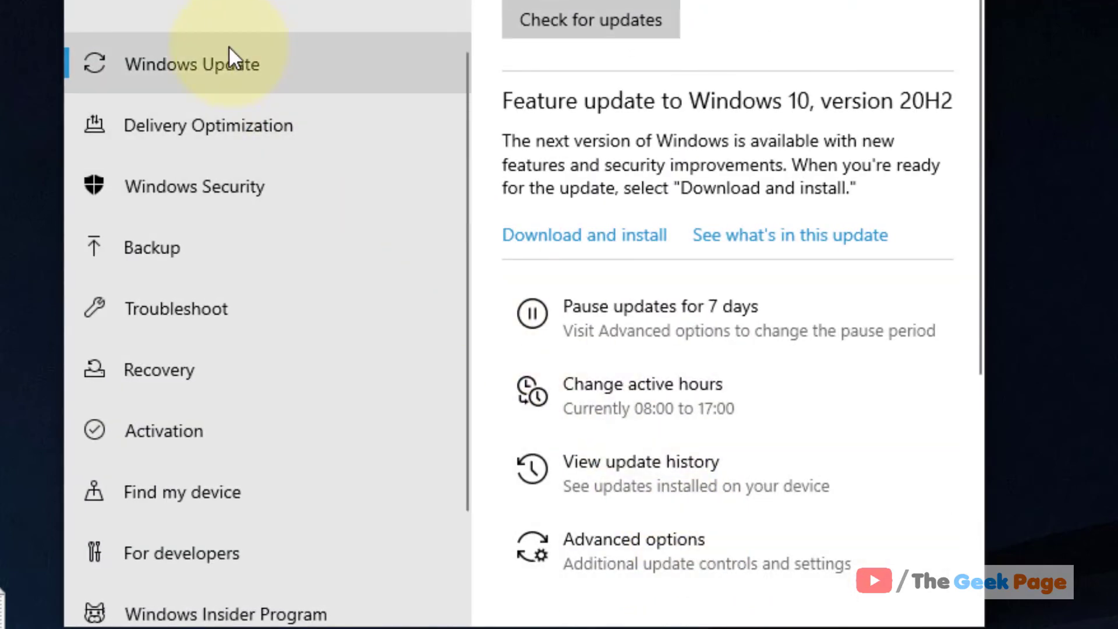
Step: Start the Bluetooth troubleshooter from the Troubleshoot page
scroll(220, 349, down, 2)
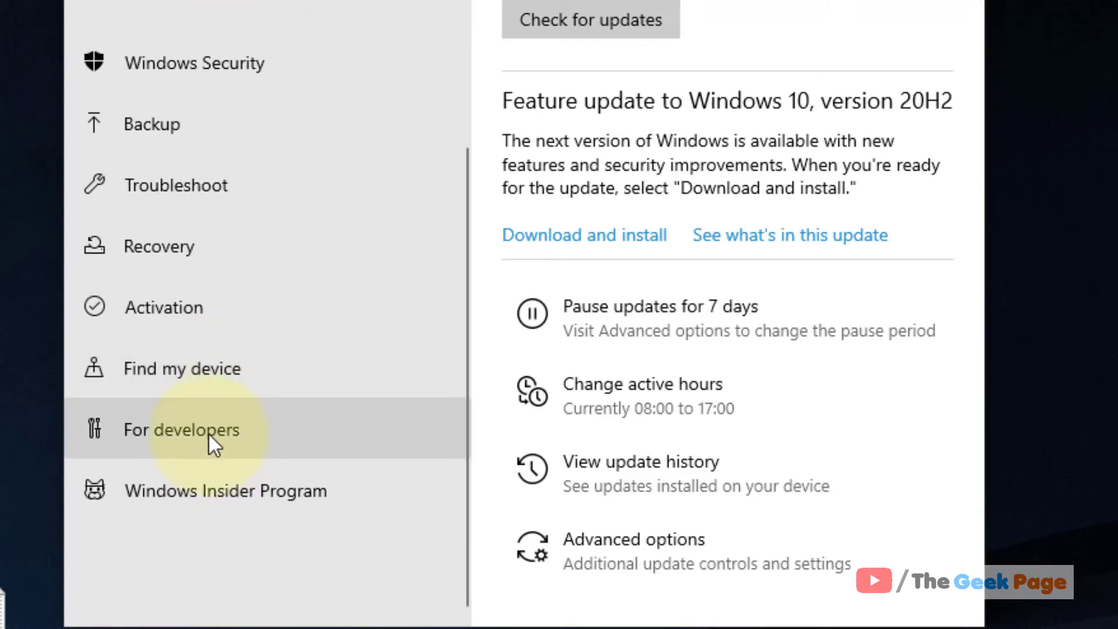
click(170, 198)
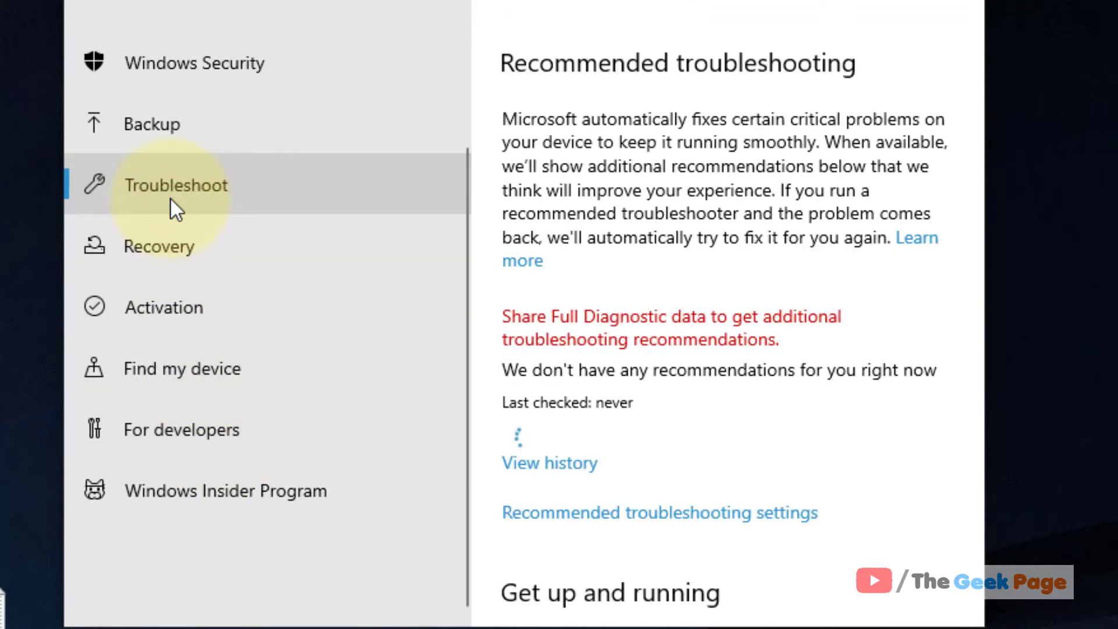
scroll(840, 280, down, 1)
scroll(837, 290, down, 12)
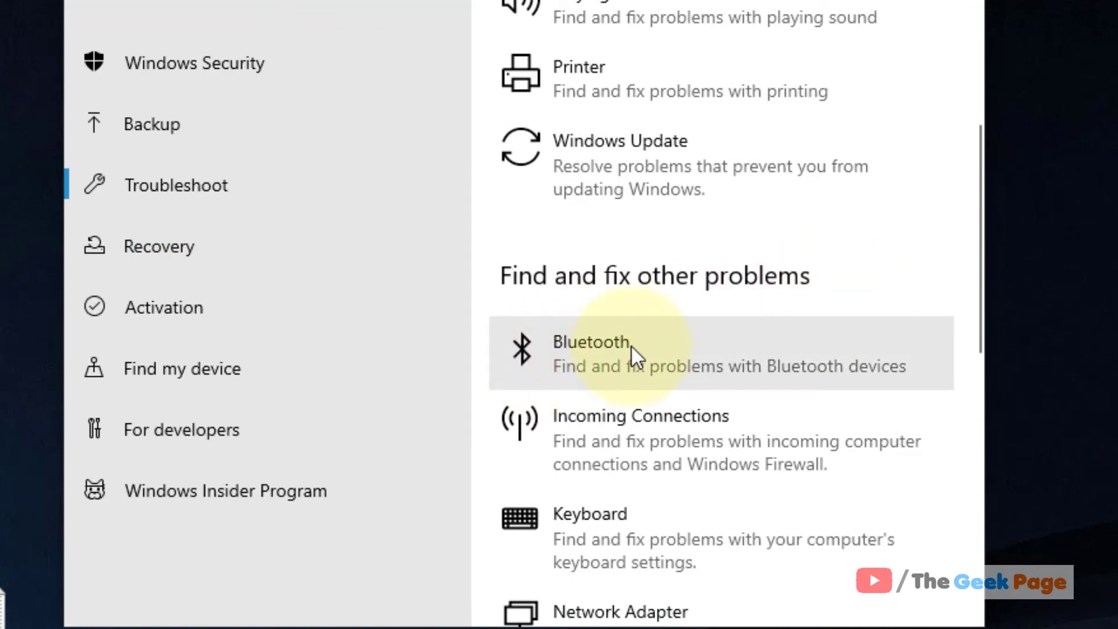
click(630, 345)
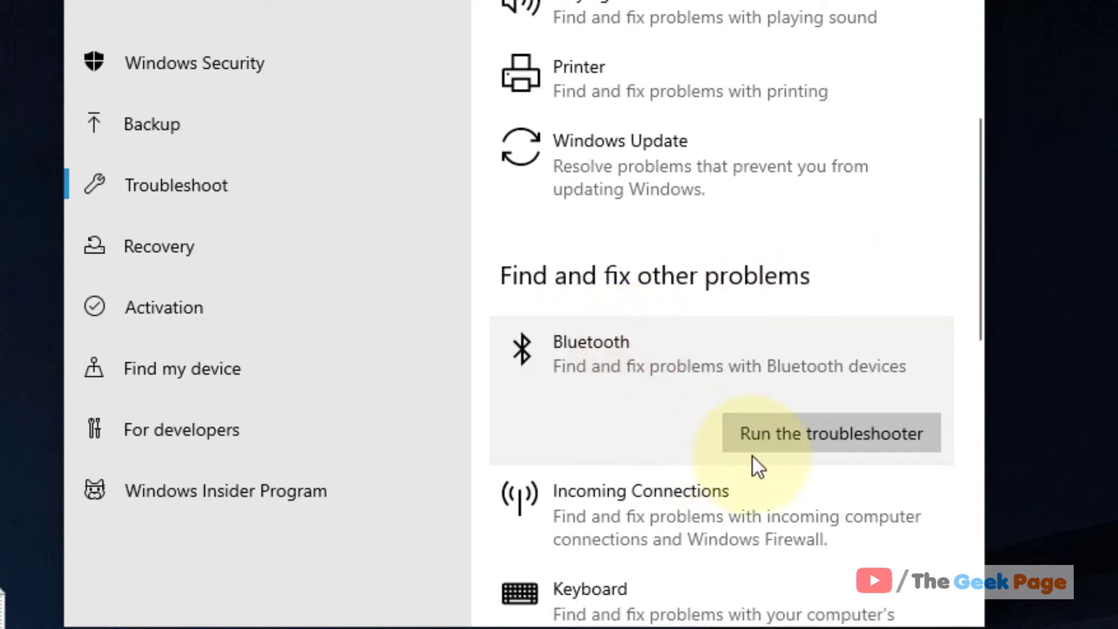
click(788, 441)
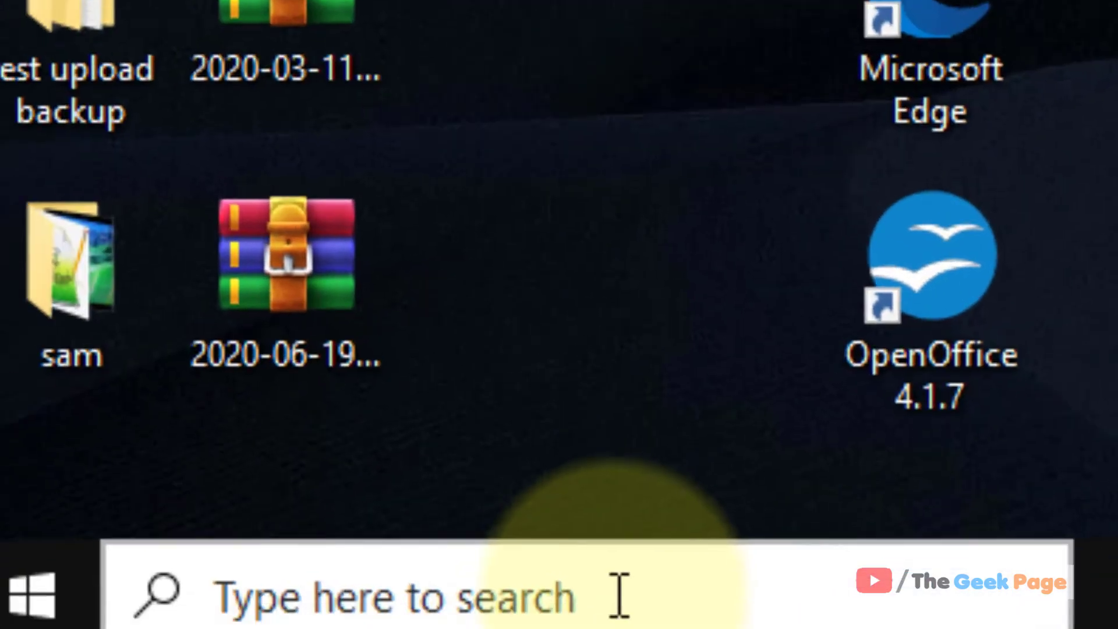
Step: Search for services and open the Services console
click(656, 536)
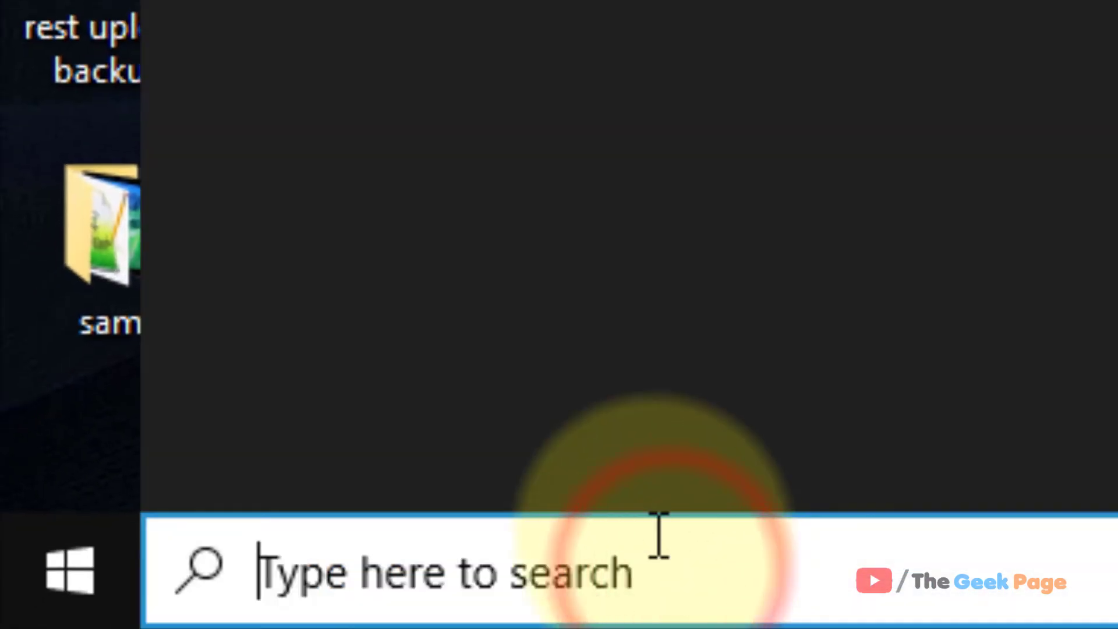
text(service)
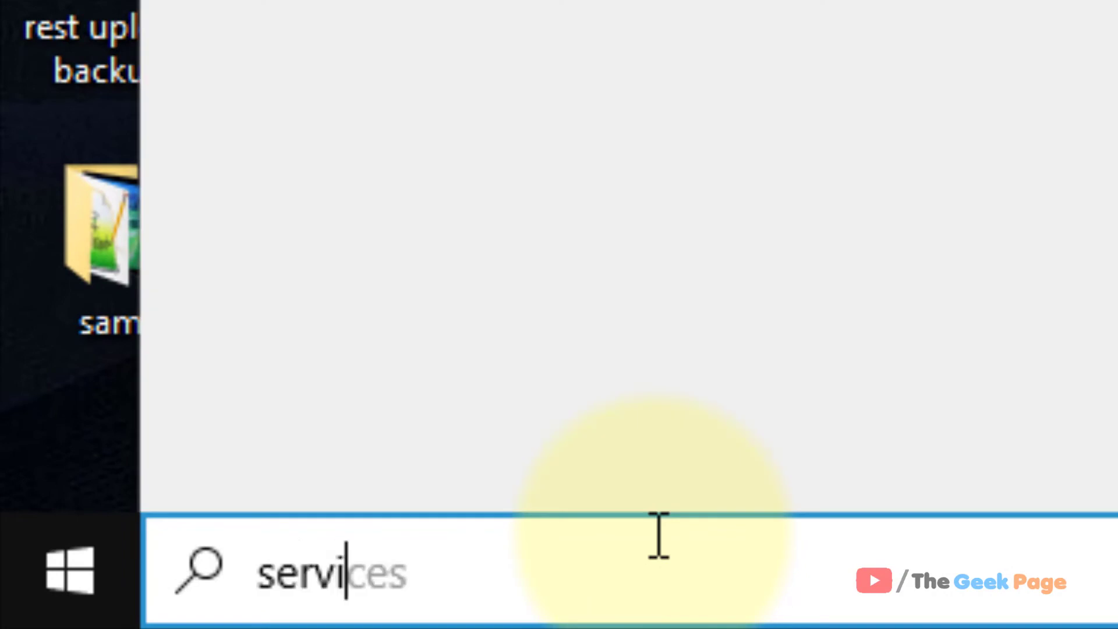
text(s)
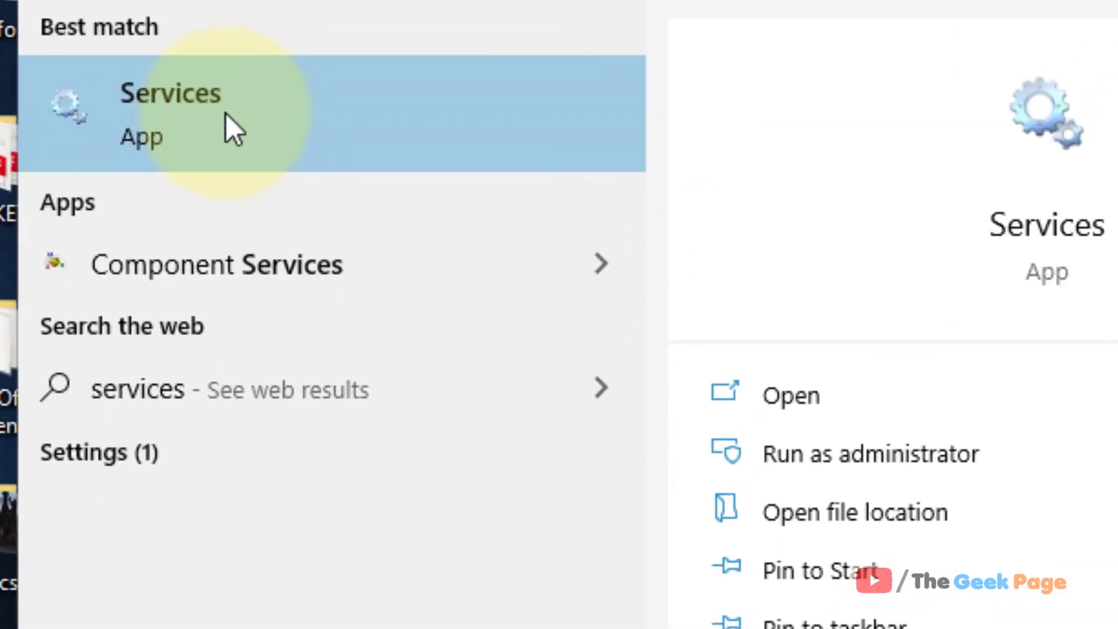
click(226, 113)
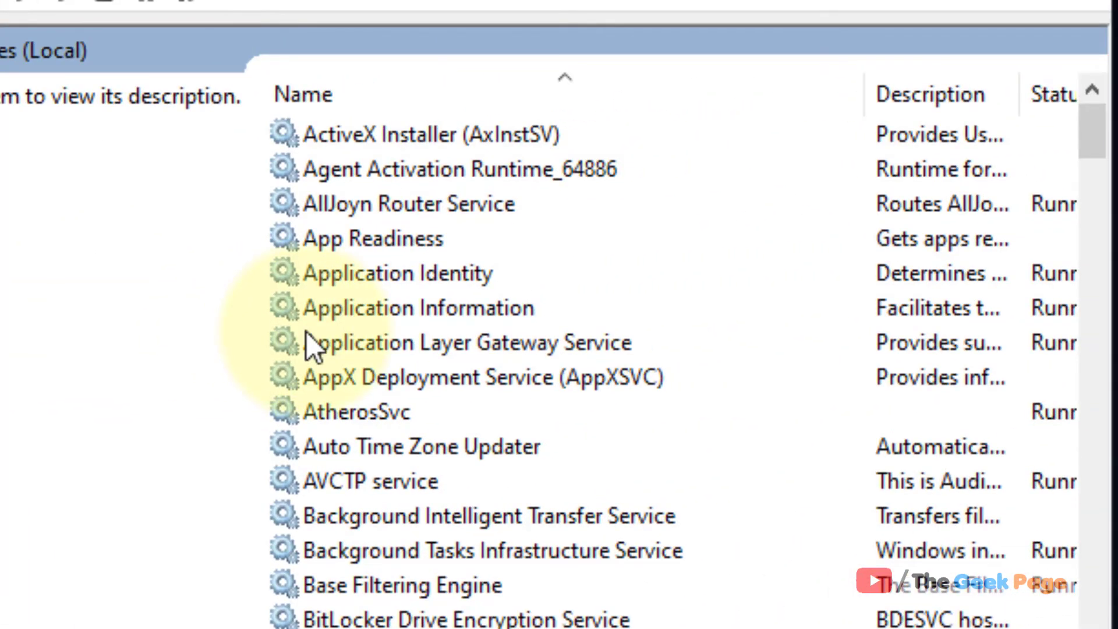
Step: Jump to the Bluetooth services with 'blu' and select Bluetooth Support Service
click(306, 332)
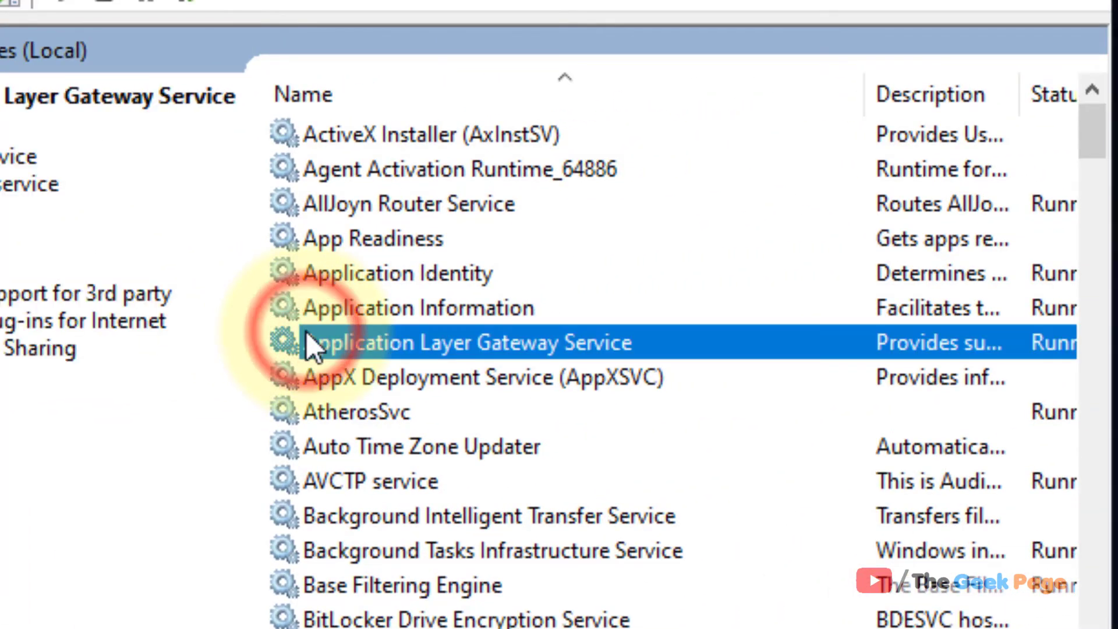
text(bl)
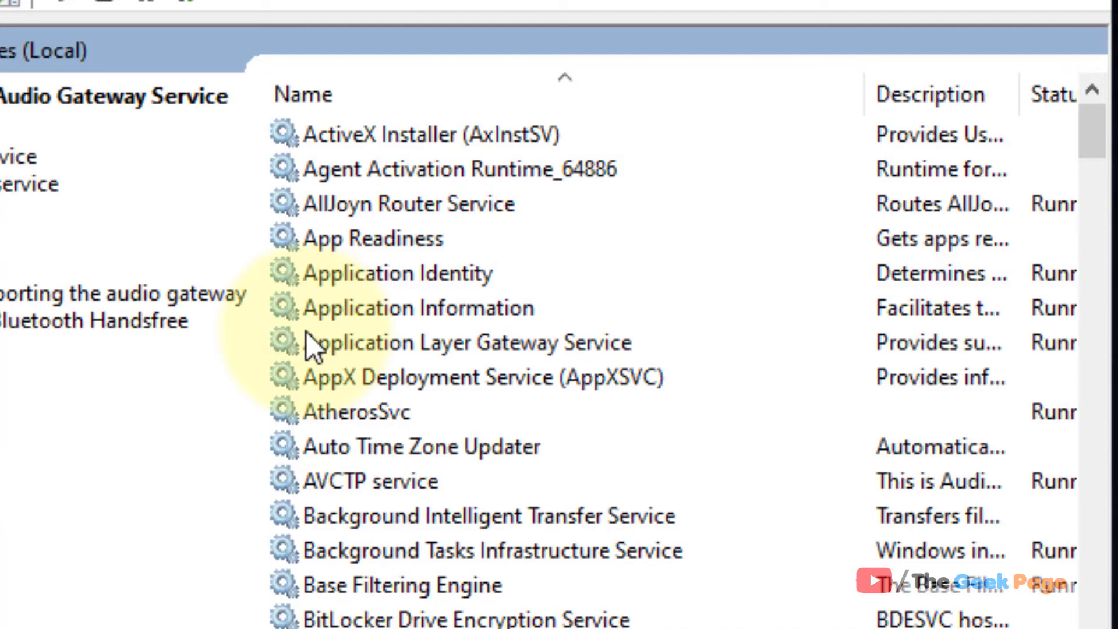
text(s)
click(306, 332)
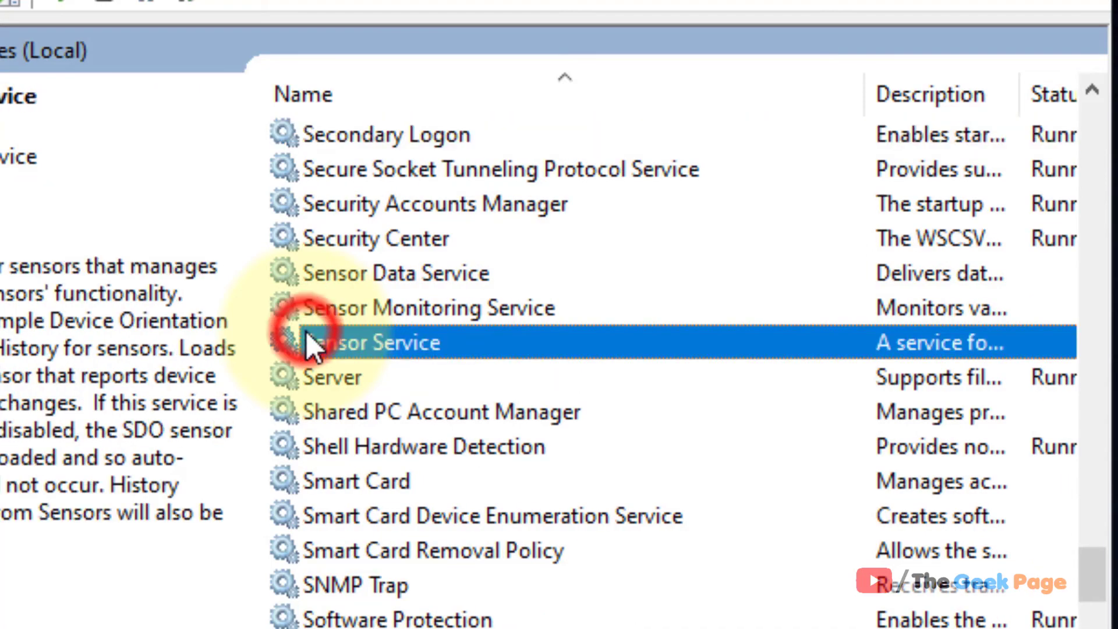
text(blu)
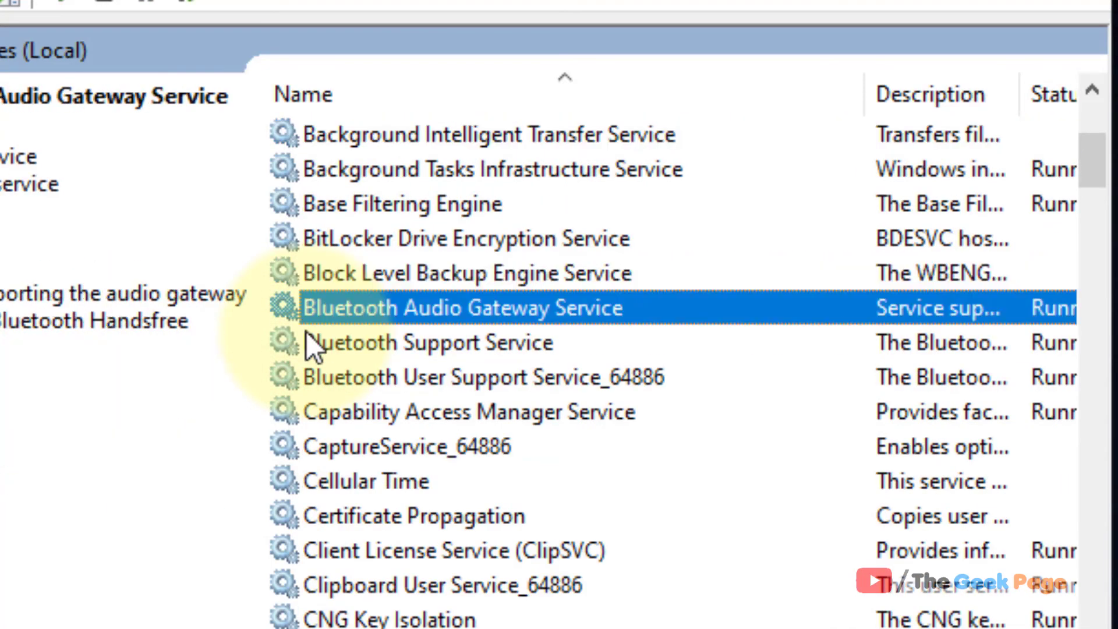
click(307, 332)
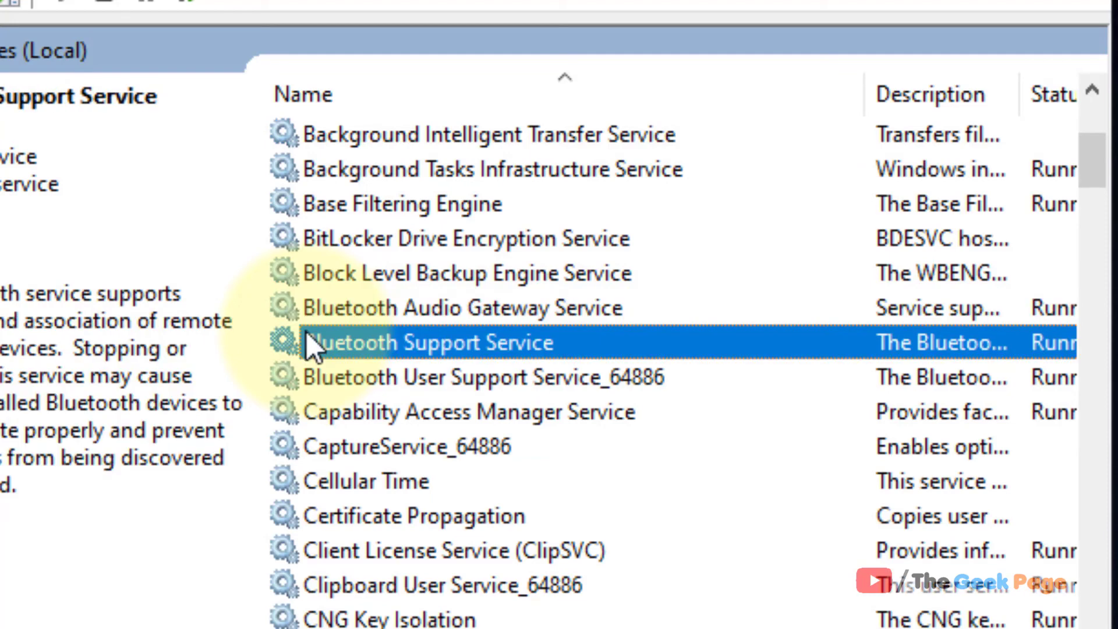
Step: Make Bluetooth Support Service log on as LOCAL SERVICE, apply it, and close Services
double_click(564, 352)
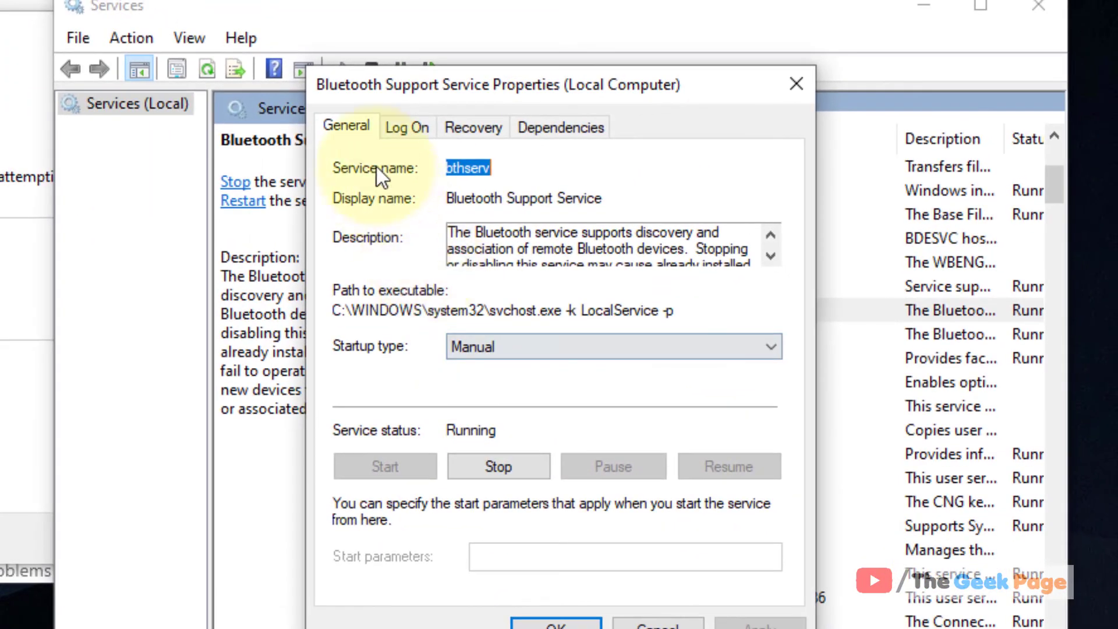
click(406, 130)
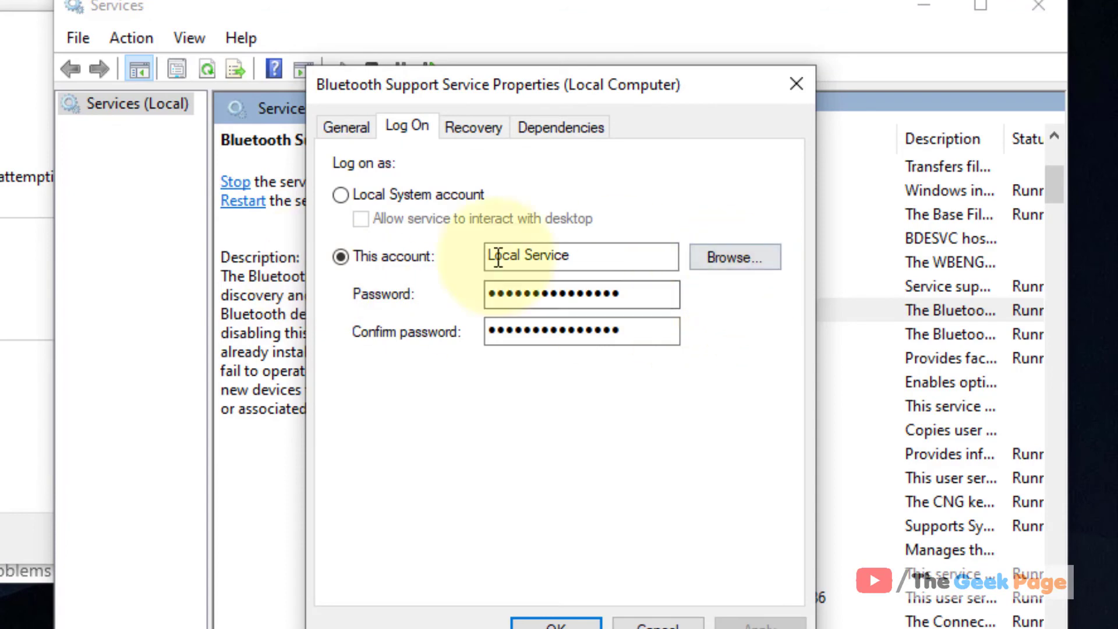
click(721, 260)
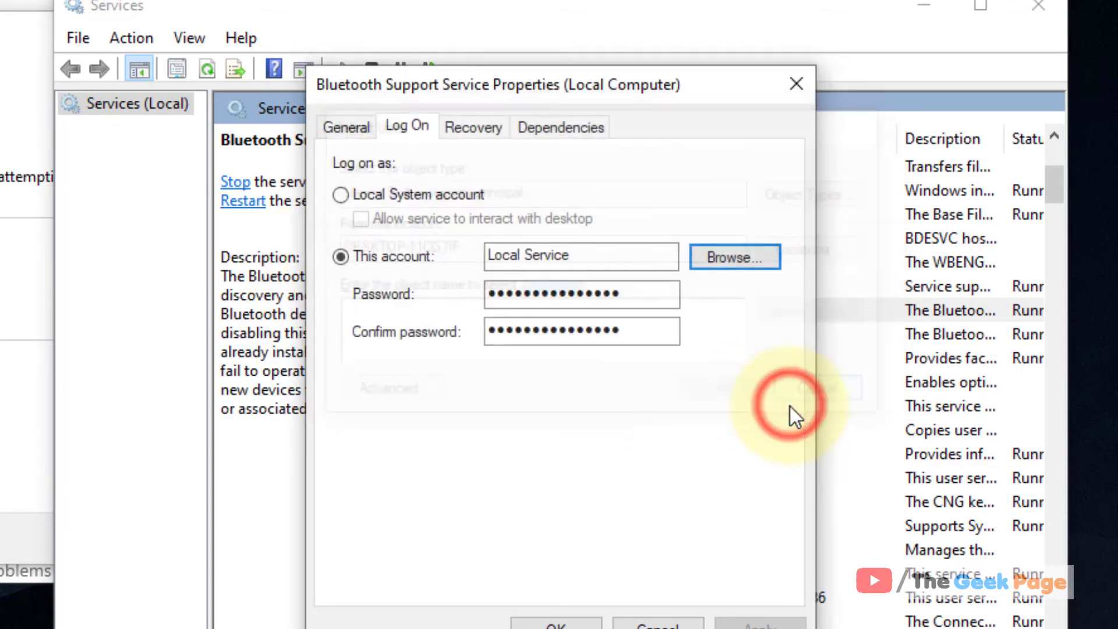
click(807, 399)
click(735, 265)
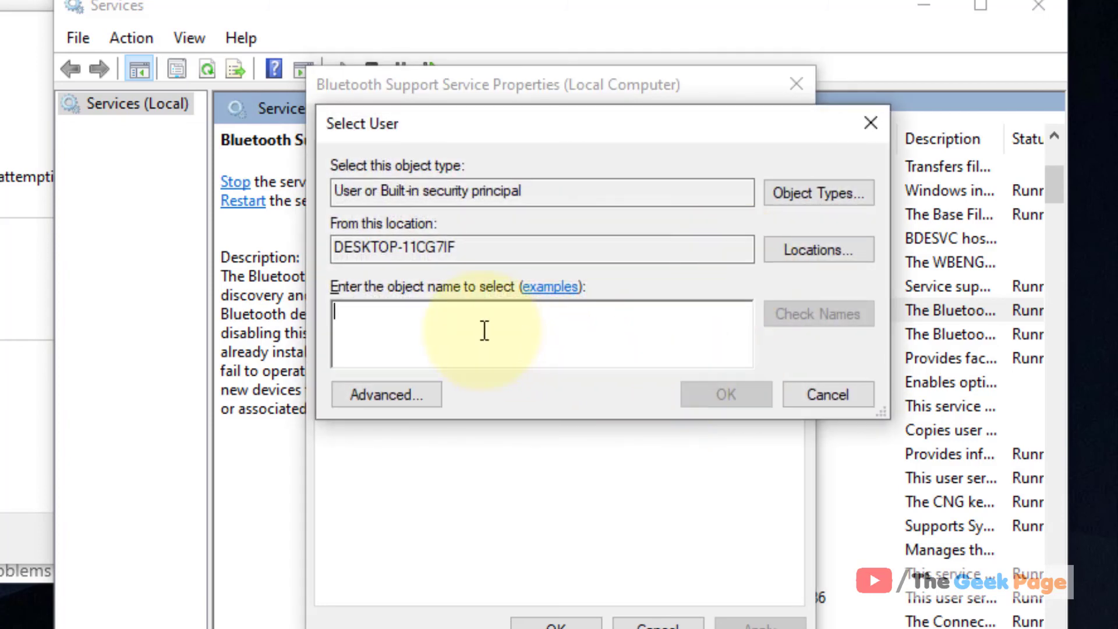
text(local service)
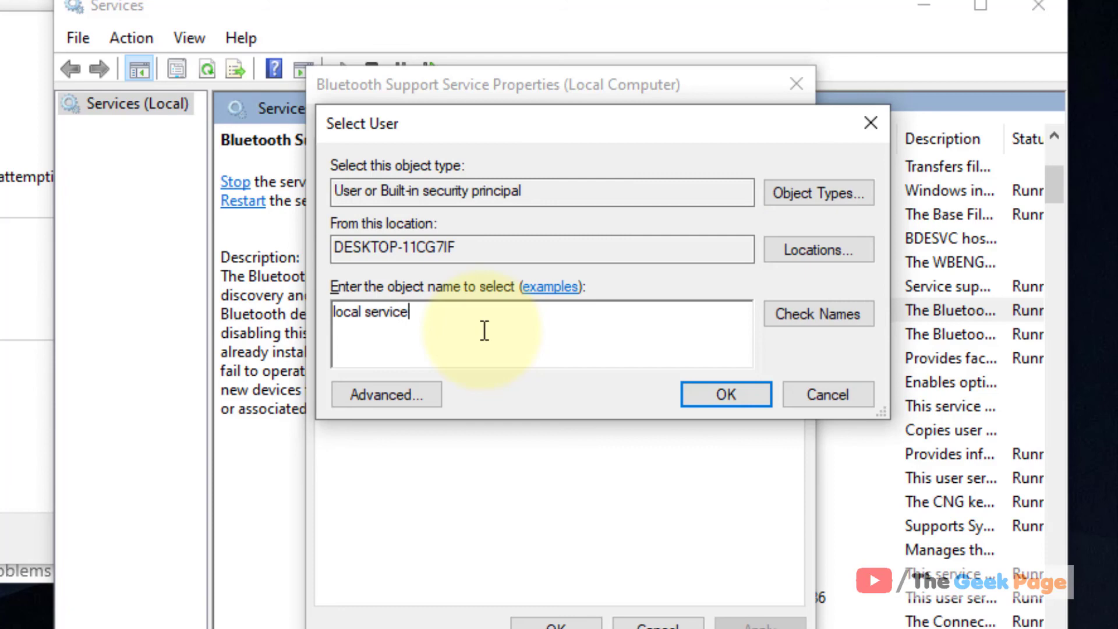
click(861, 316)
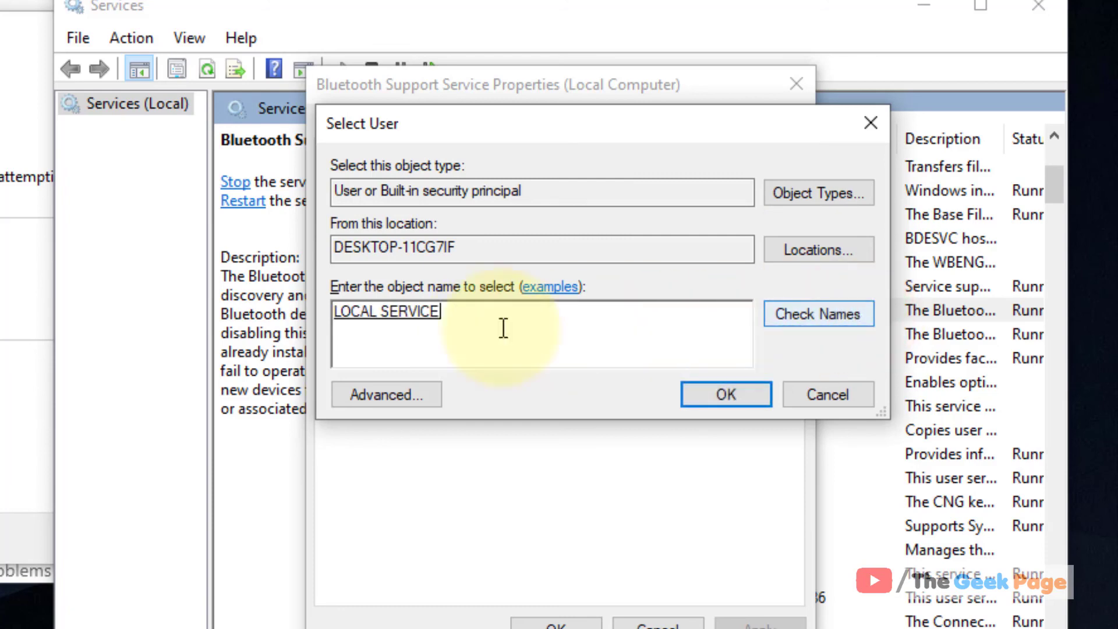
click(374, 317)
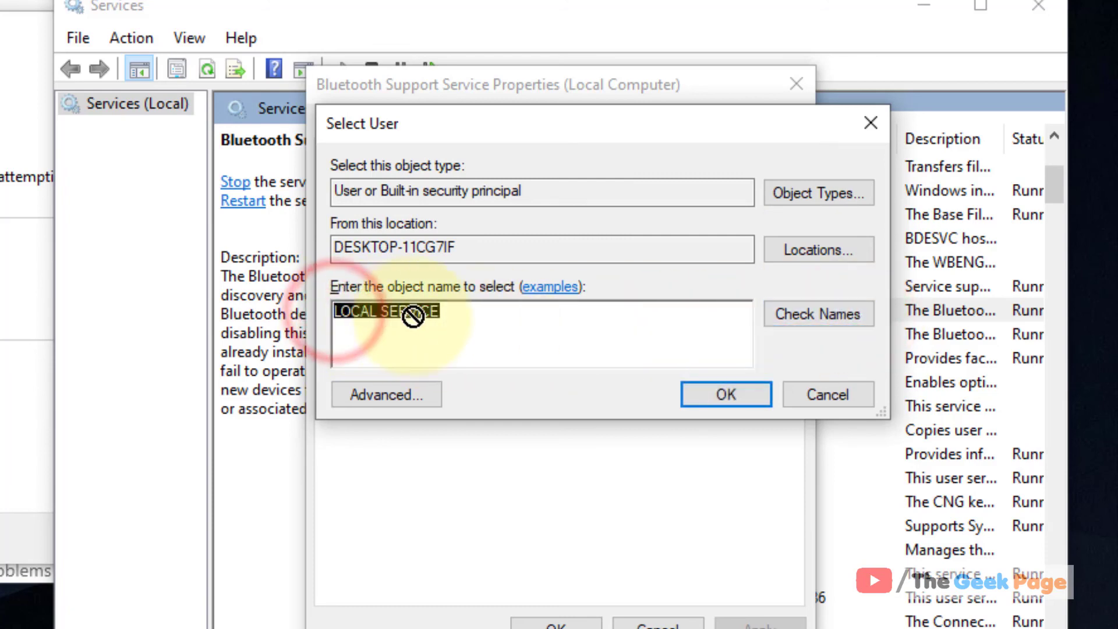
click(454, 326)
click(724, 395)
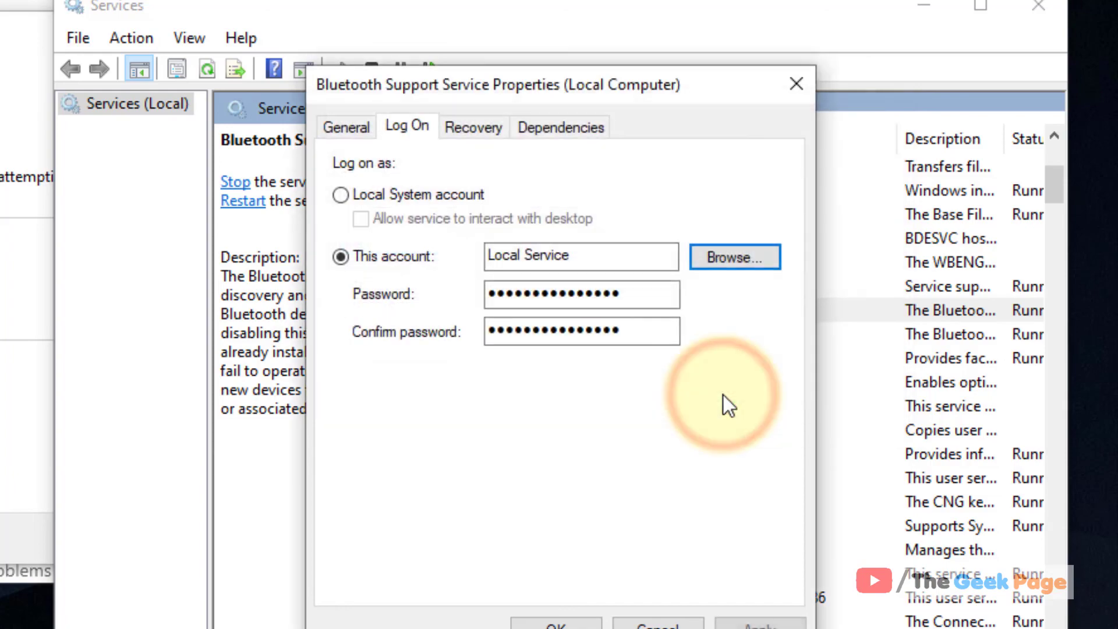
click(782, 91)
click(1025, 16)
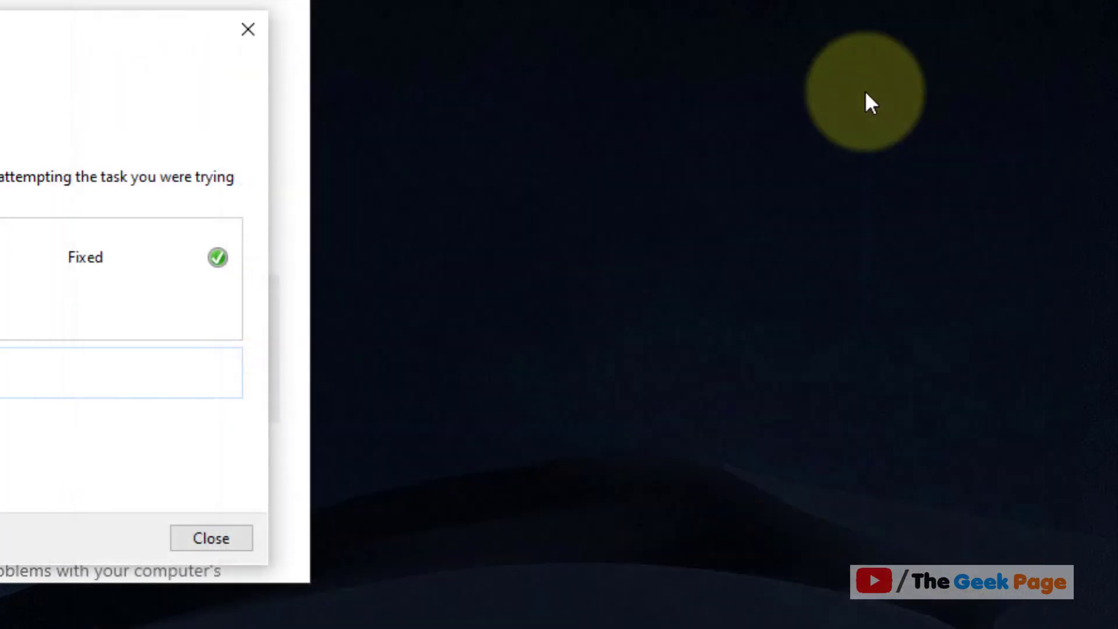